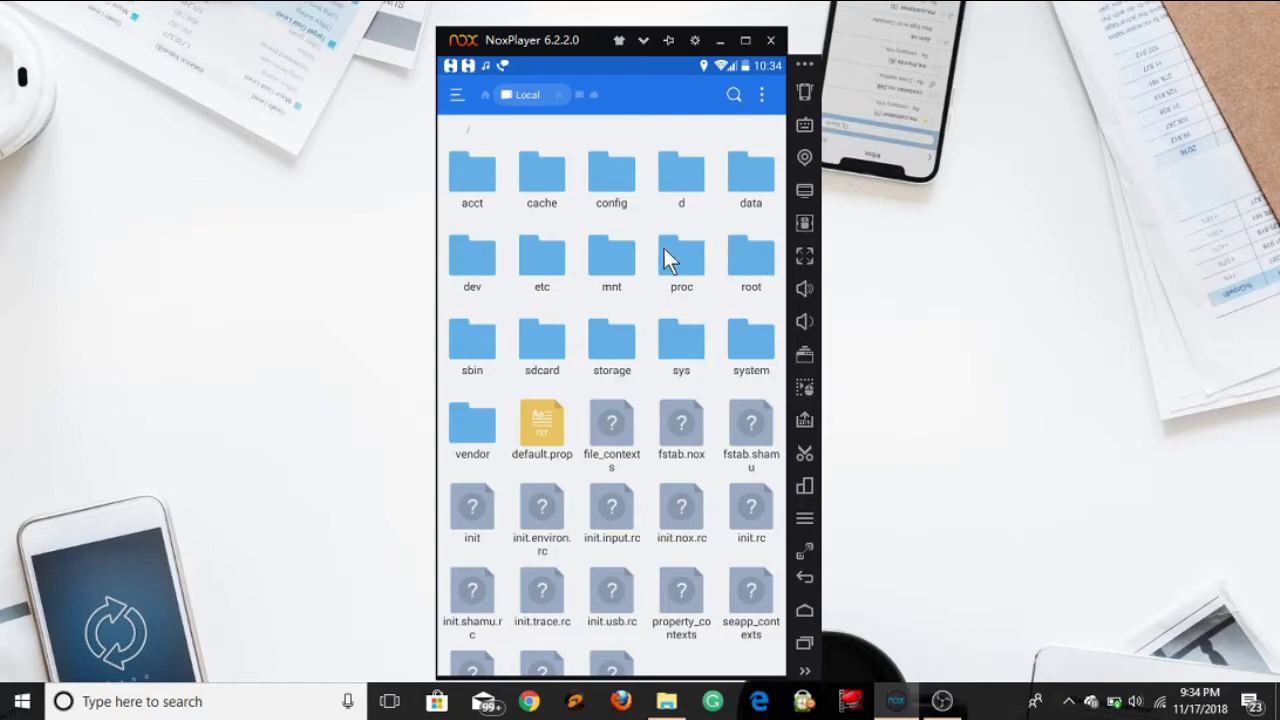
# Open the shared folder inside mnt in the emulator's file explorer
pyautogui.click(612, 262)
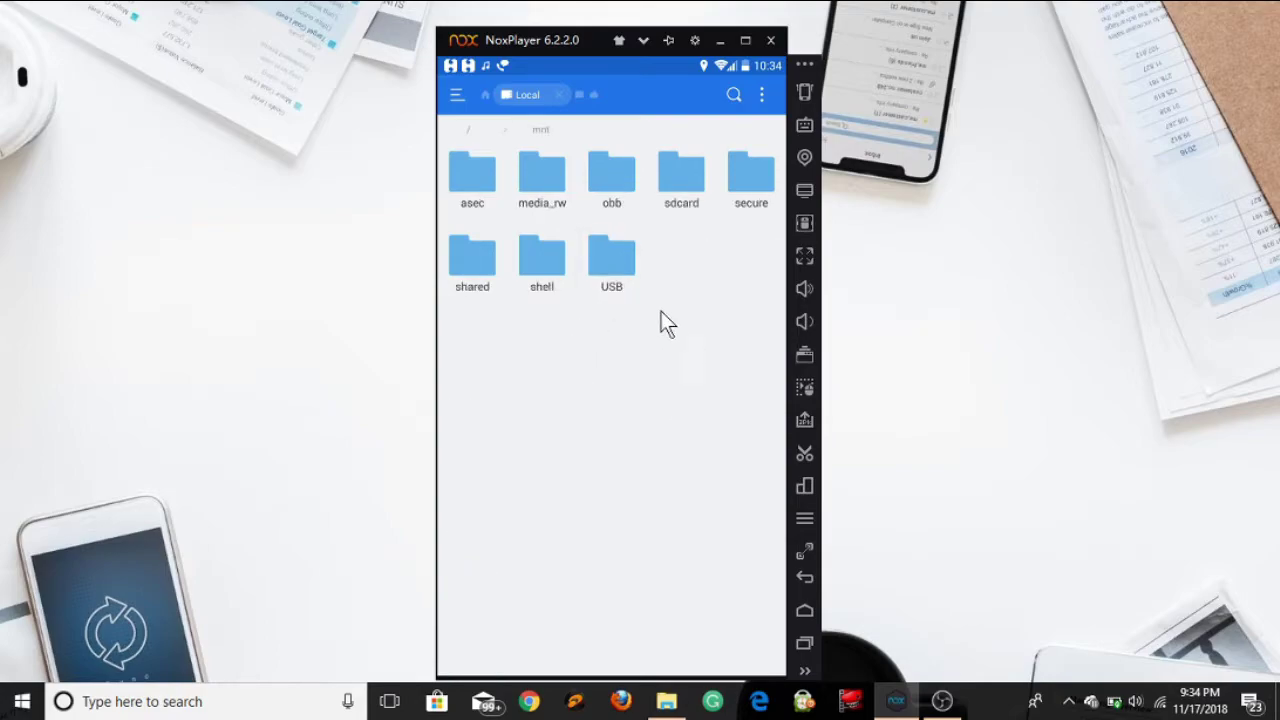
pyautogui.click(477, 262)
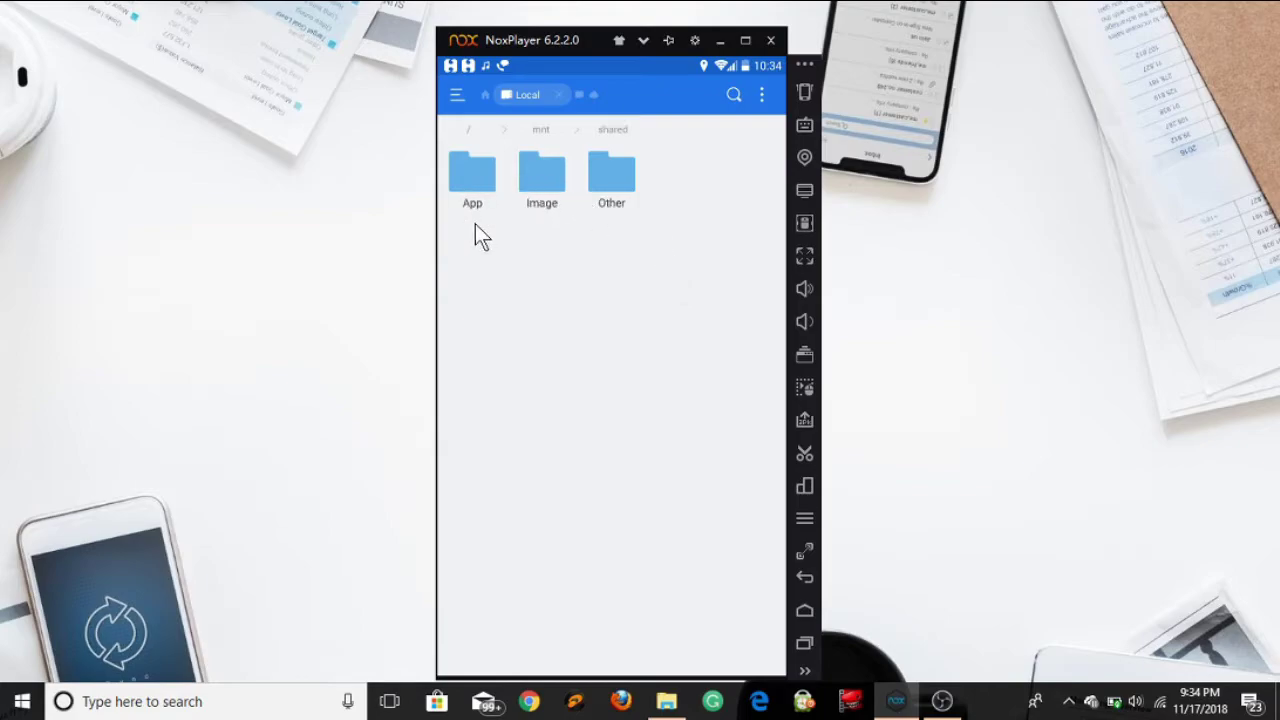
pyautogui.moveTo(652, 285); pyautogui.dragTo(626, 240)
pyautogui.click(235, 701)
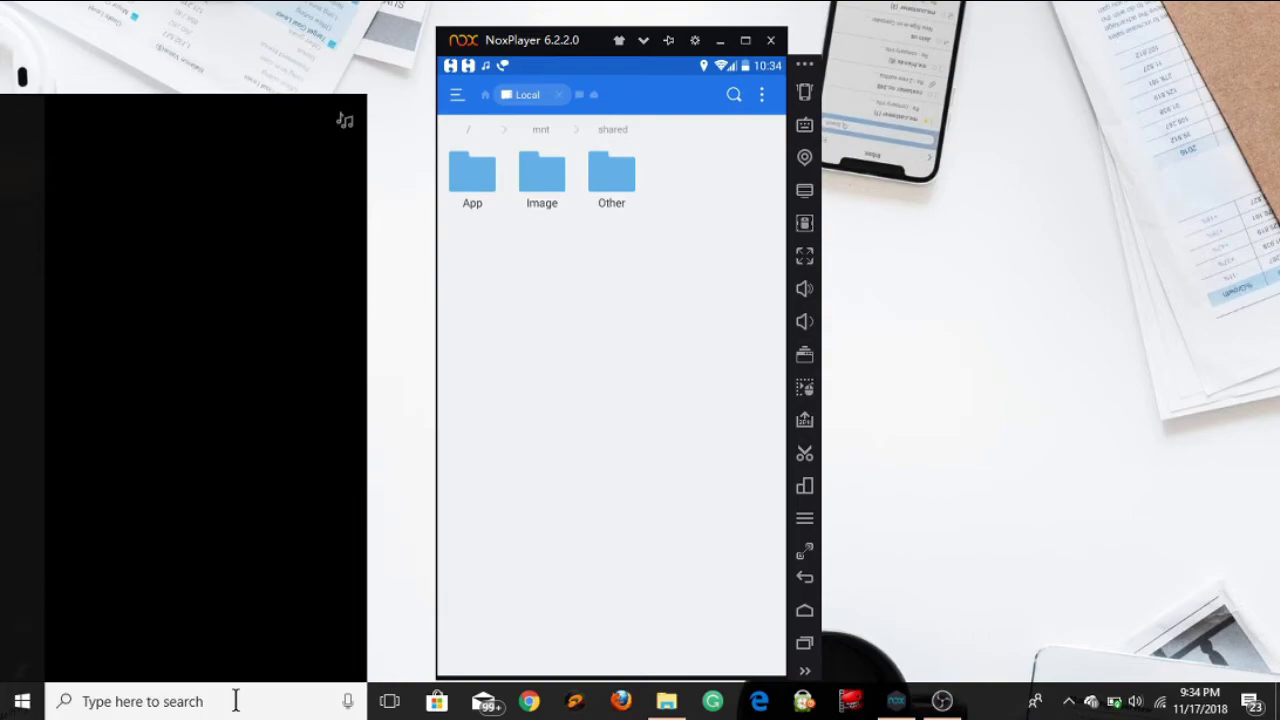
pyautogui.write('u')
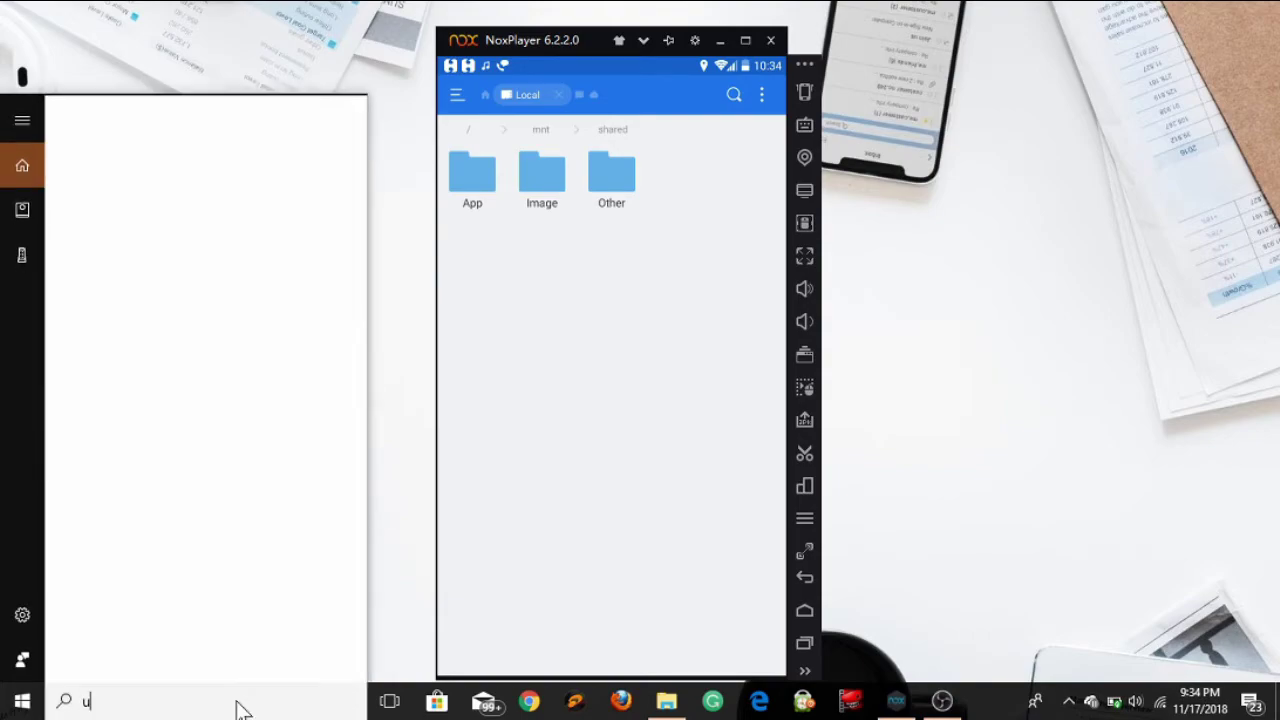
pyautogui.write('ser')
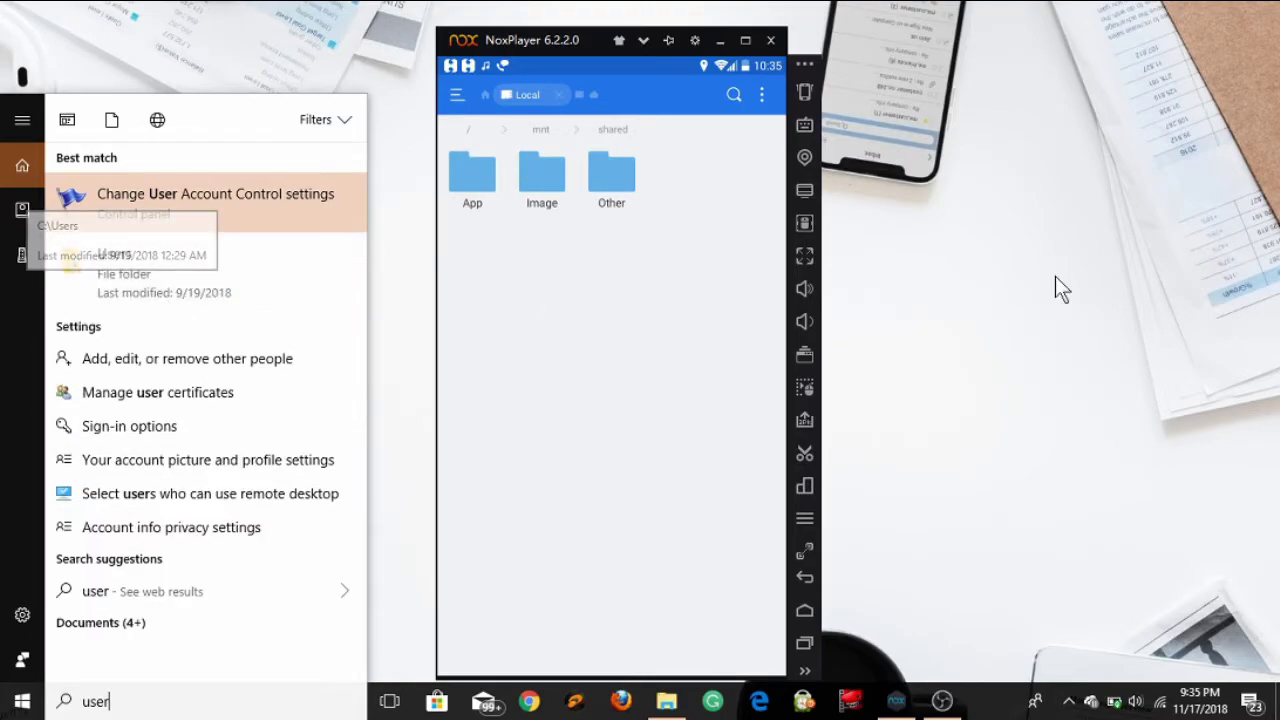
pyautogui.click(1045, 250)
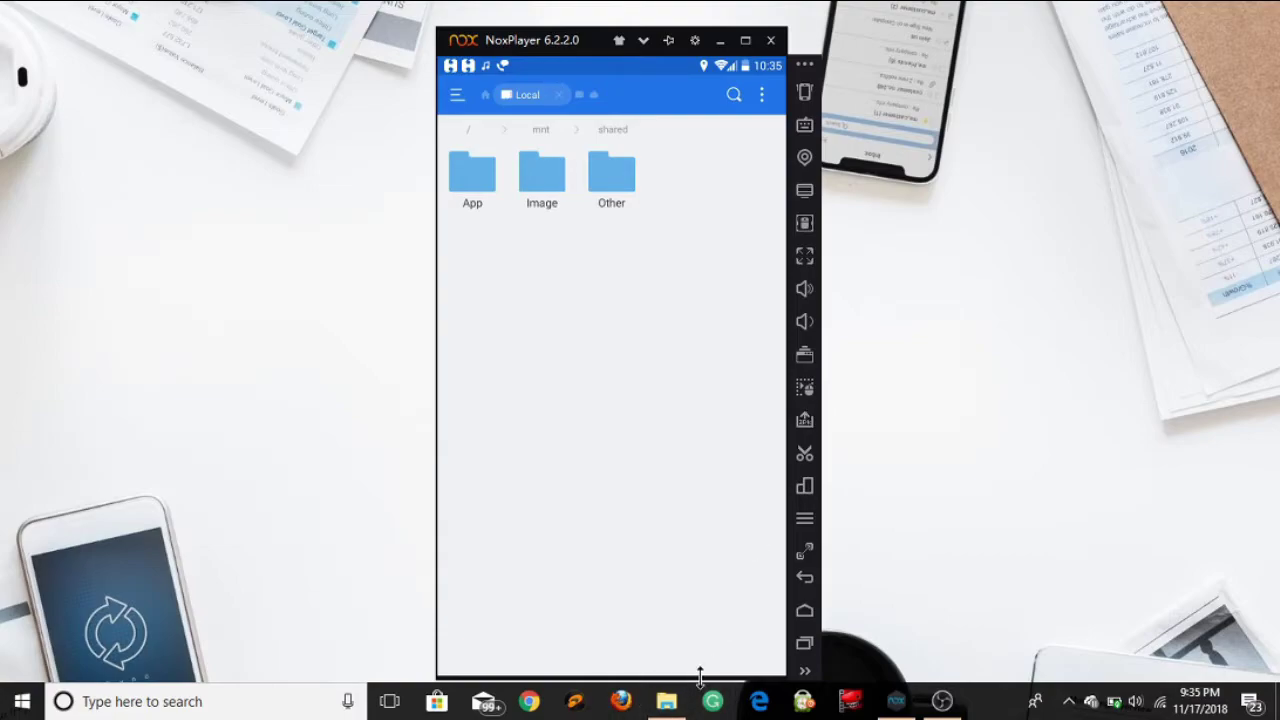
# Switch to Windows File Explorer and open the inner shared folder at C:\Users\dell\Nox_share\Nox_share
pyautogui.click(666, 701)
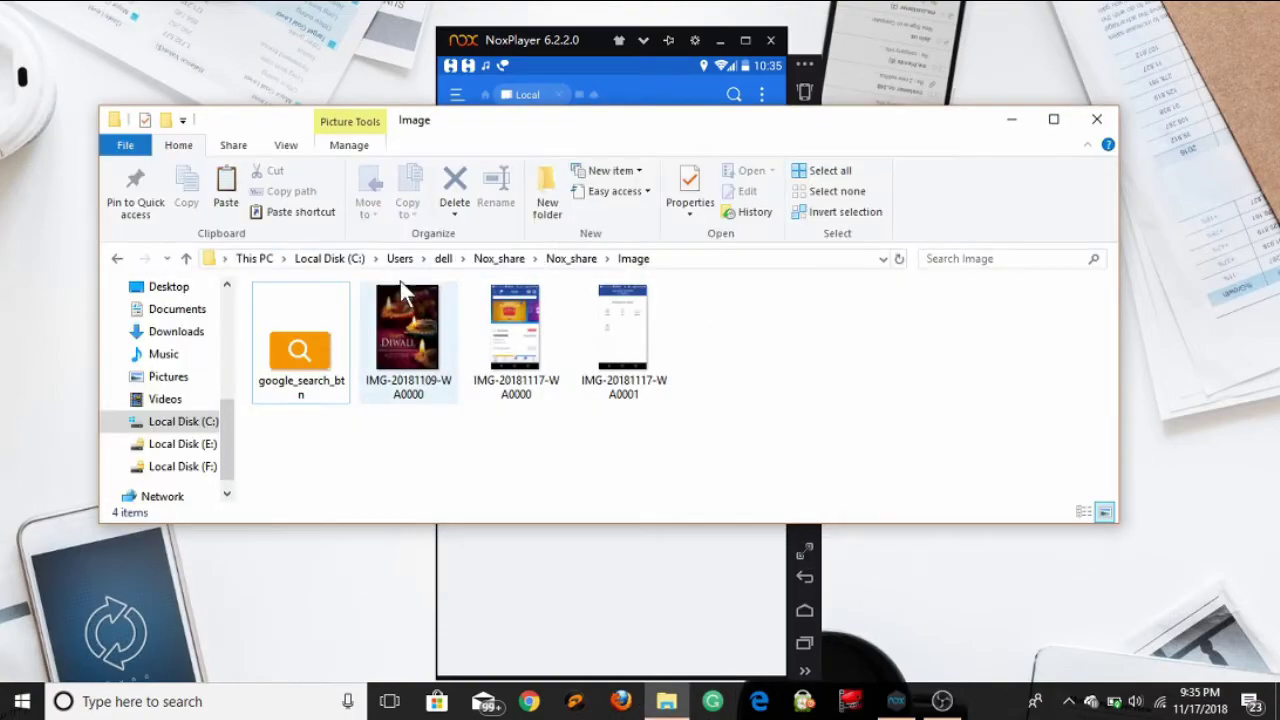
pyautogui.click(198, 421)
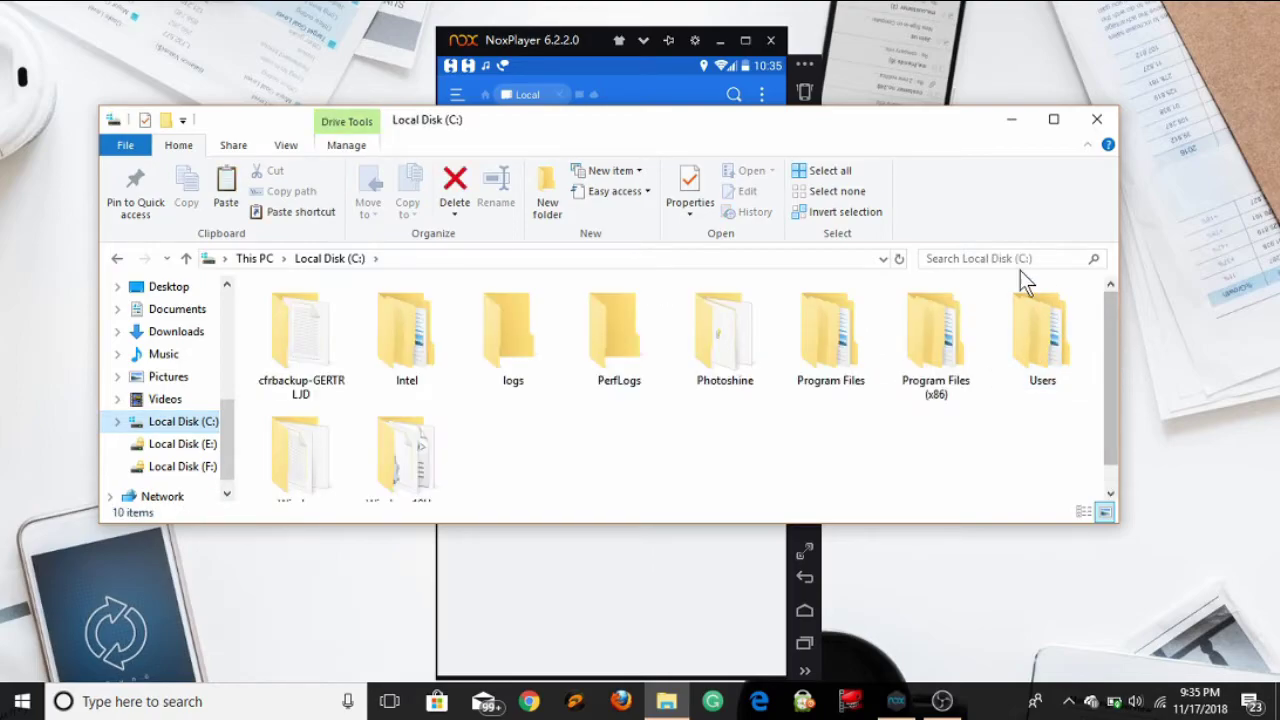
pyautogui.click(998, 258)
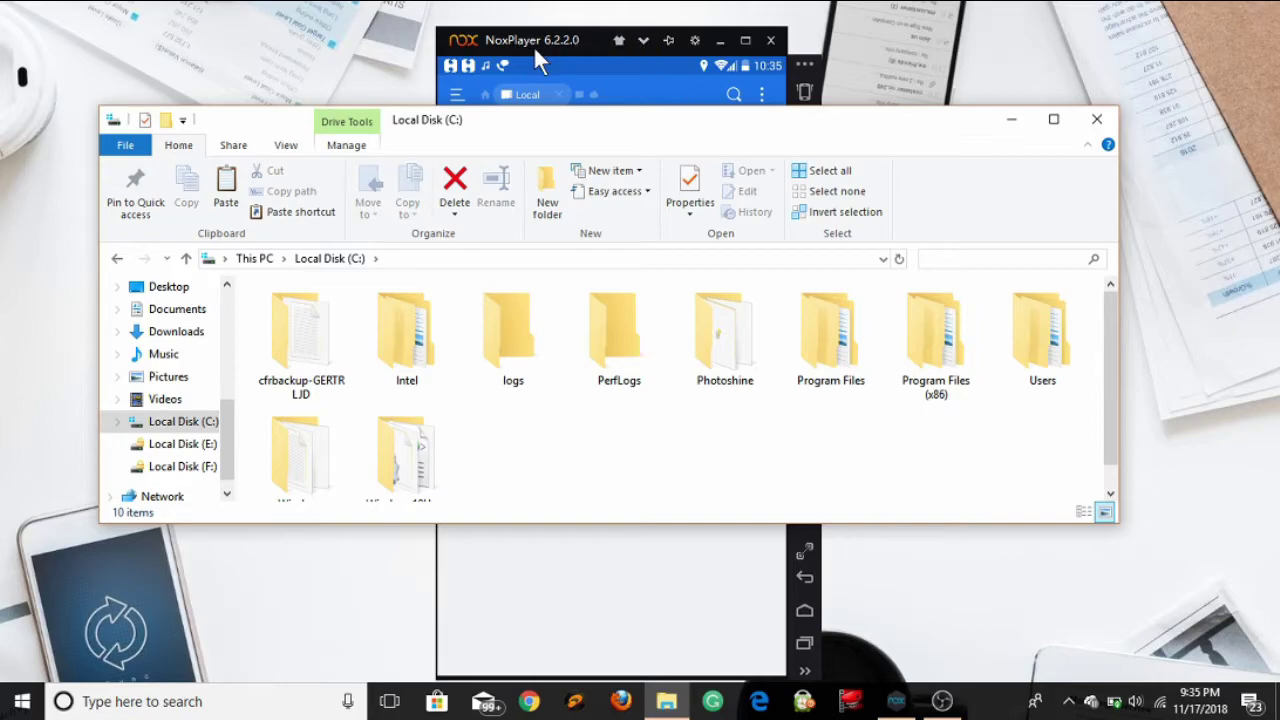
pyautogui.click(1121, 375)
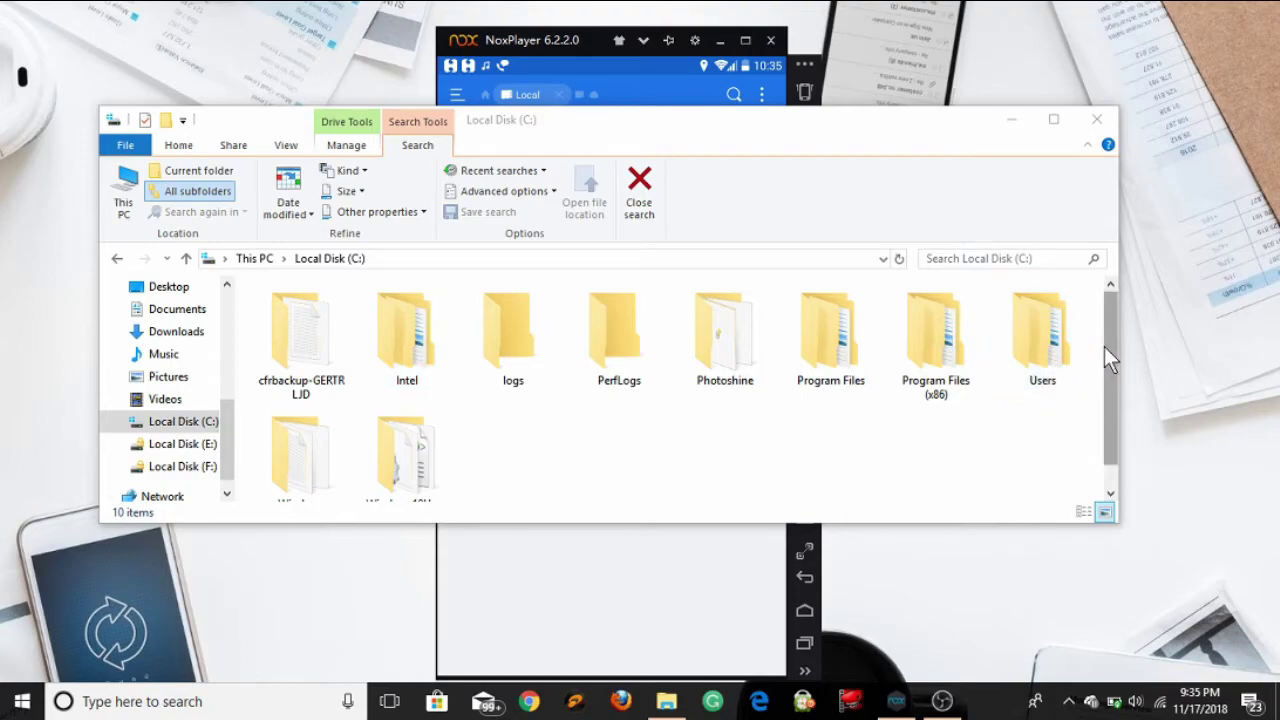
pyautogui.doubleClick(1045, 345)
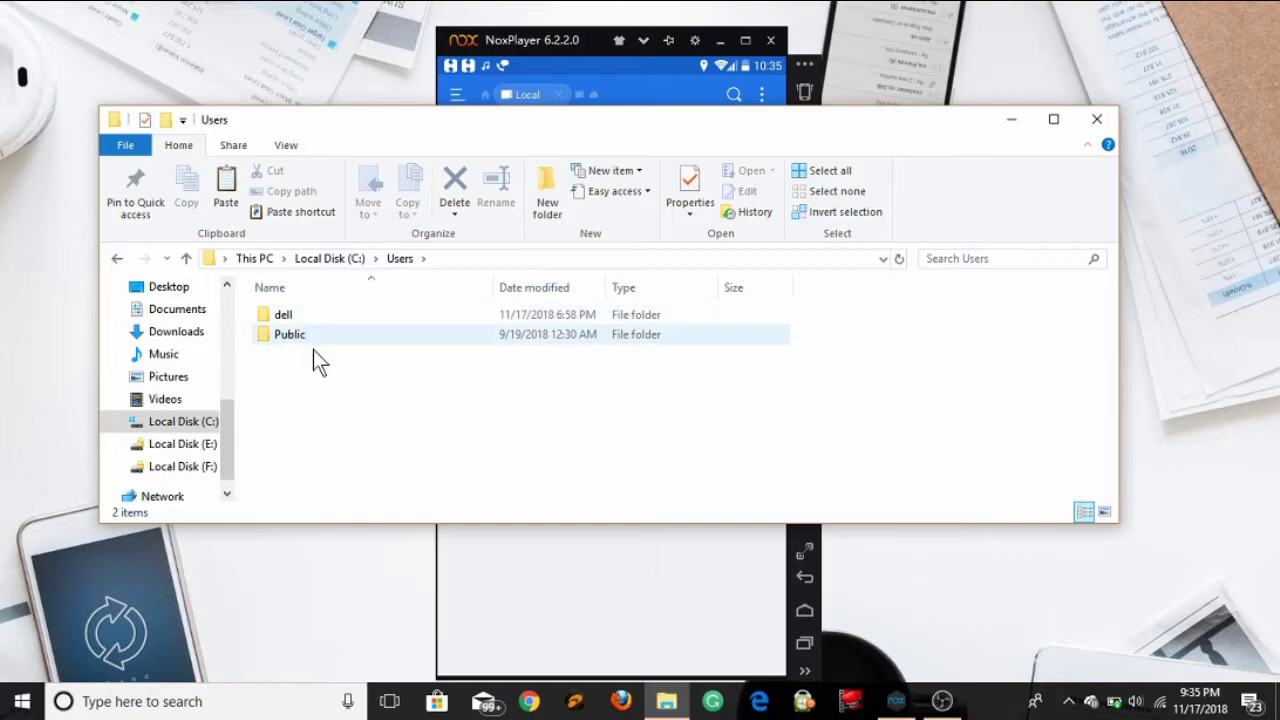
pyautogui.doubleClick(296, 318)
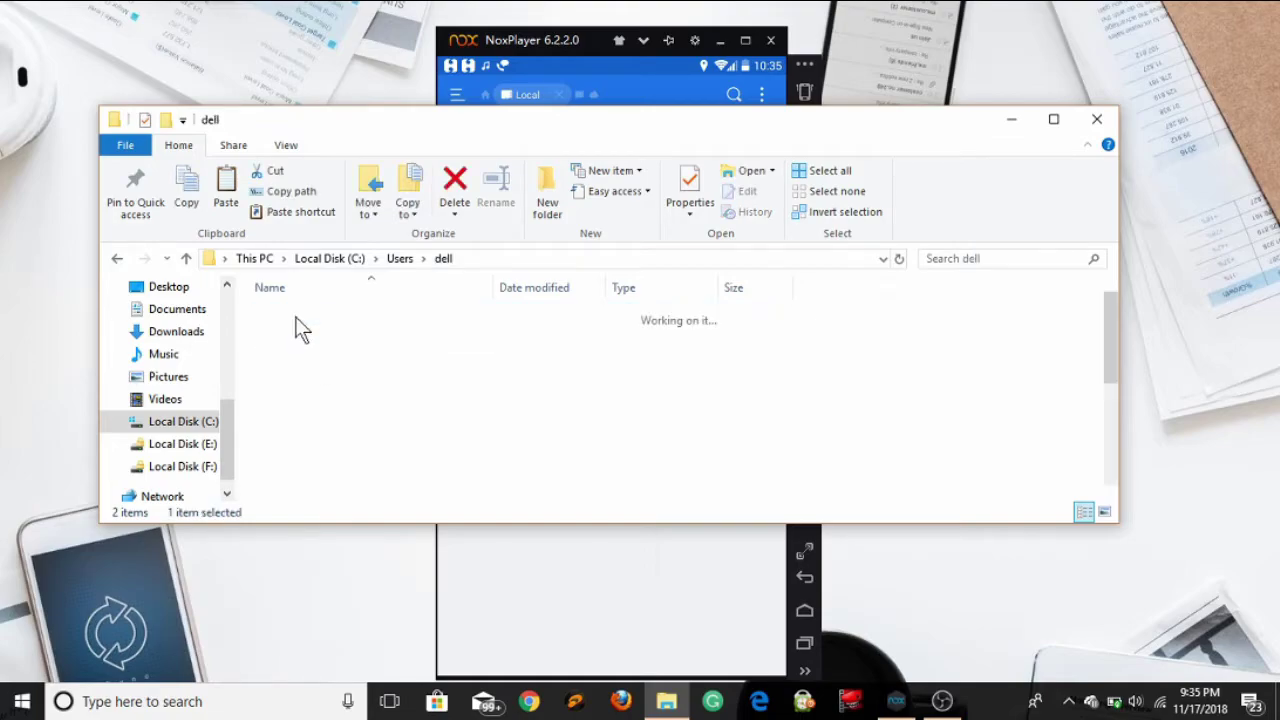
pyautogui.moveTo(1109, 317); pyautogui.dragTo(1116, 405)
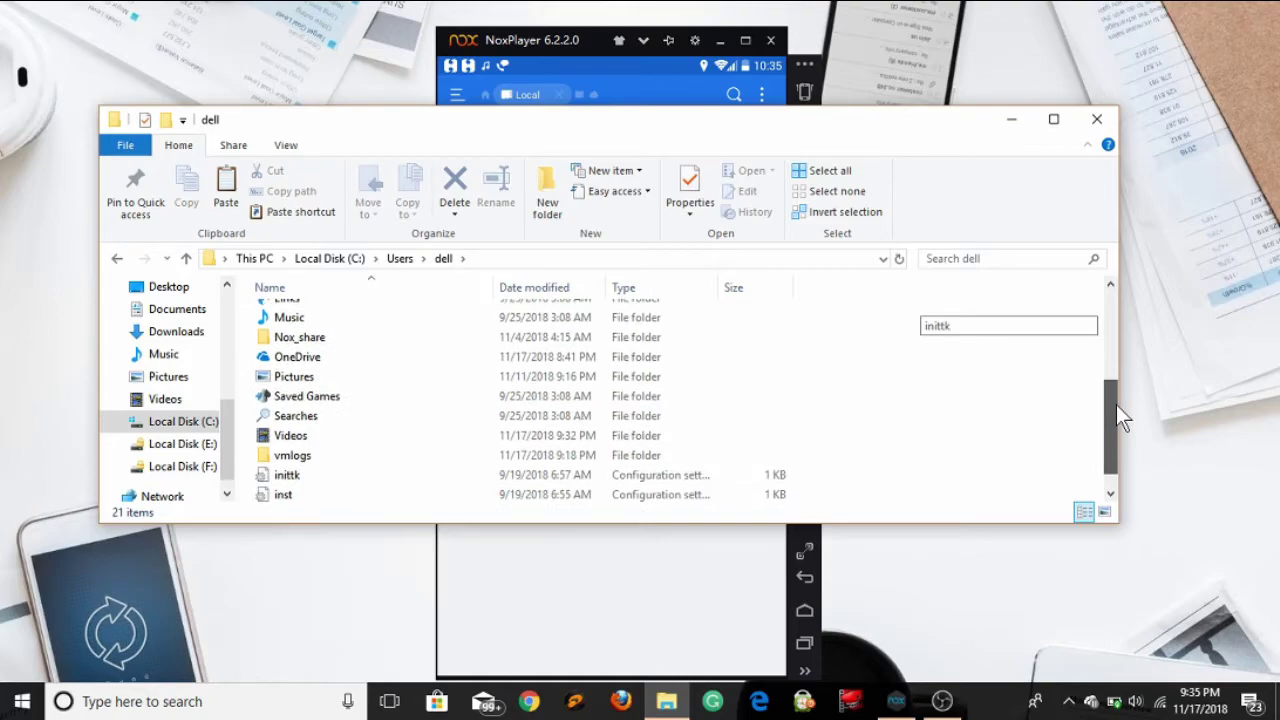
pyautogui.doubleClick(310, 343)
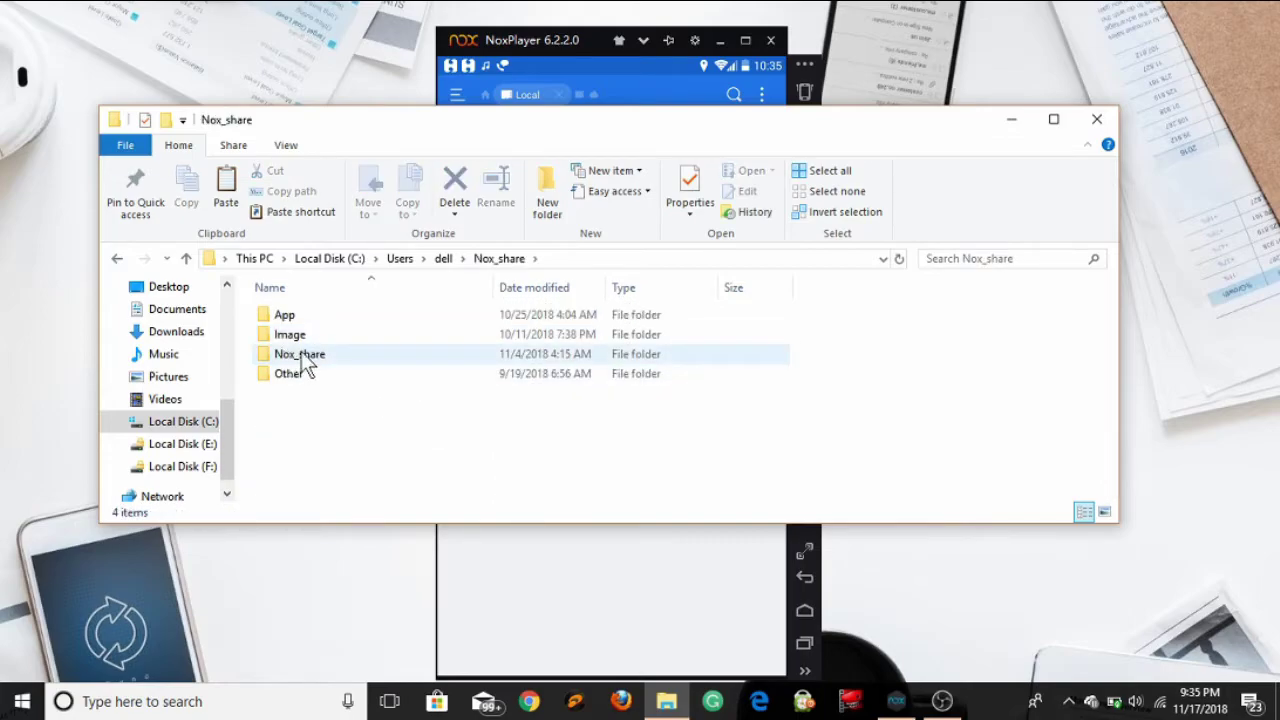
pyautogui.doubleClick(301, 356)
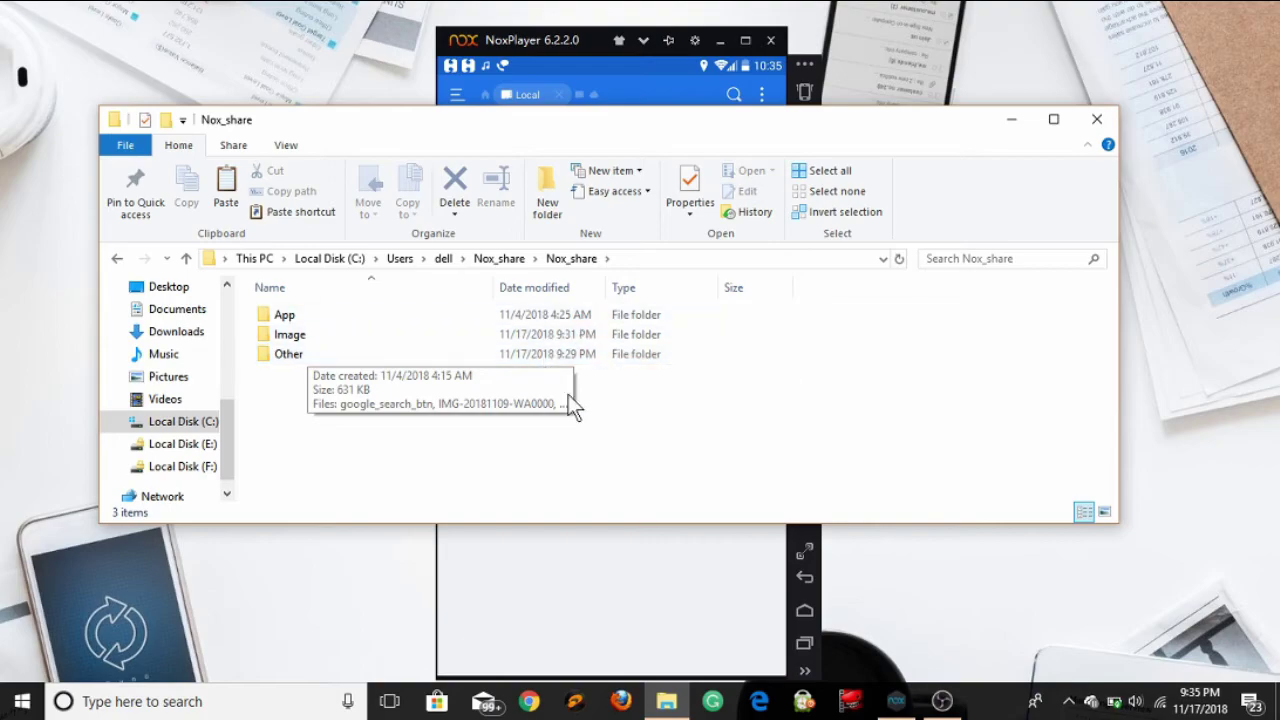
# View the contents of the Image folder, and return to its parent Nox_share folder
pyautogui.doubleClick(306, 332)
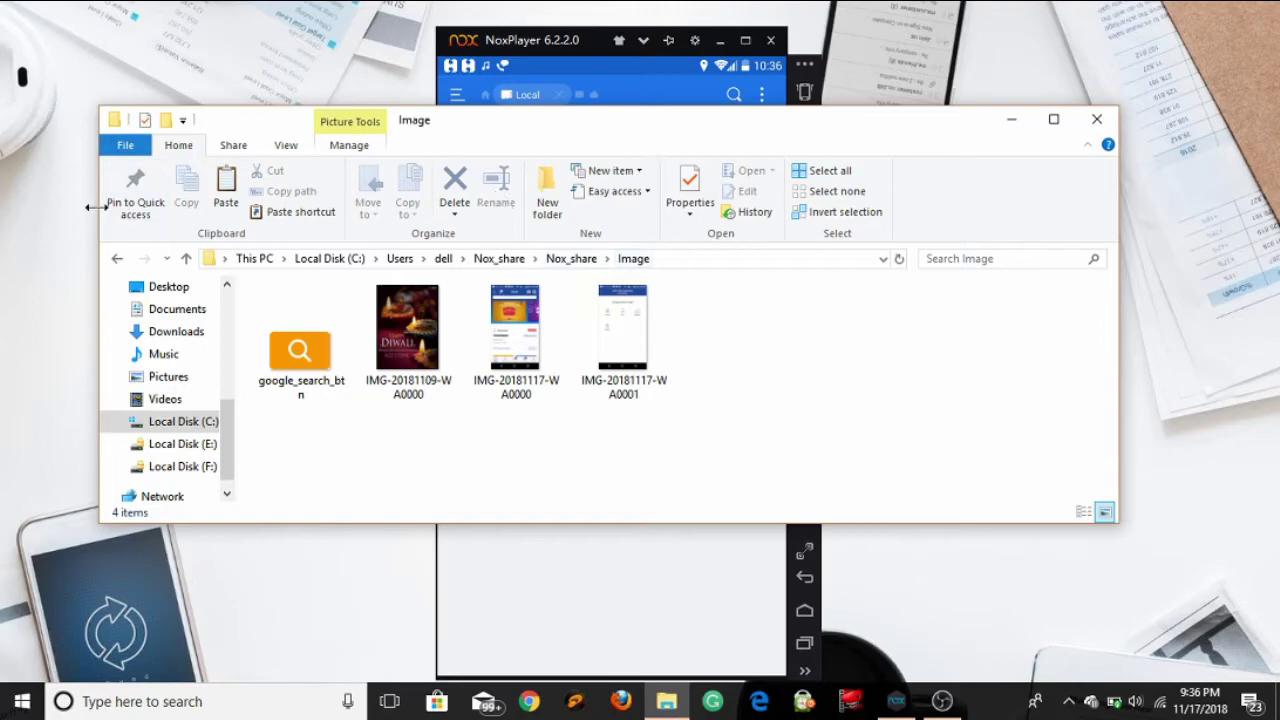
pyautogui.click(117, 258)
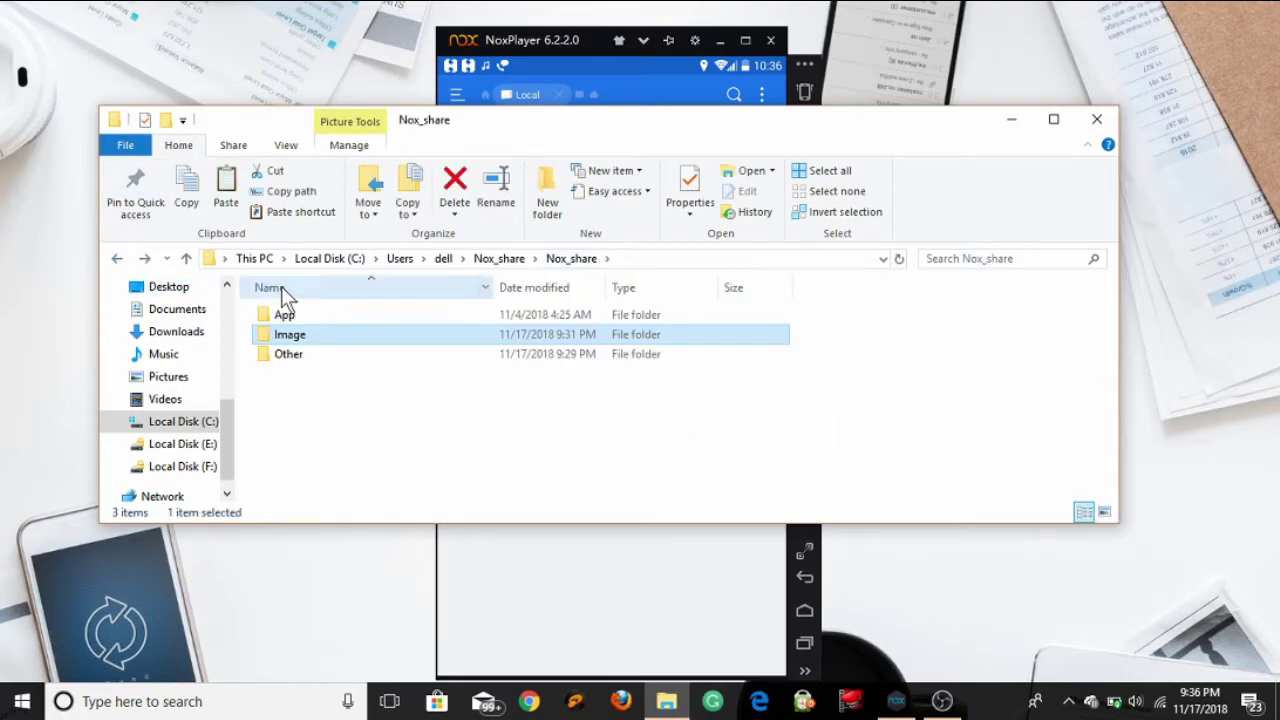
pyautogui.click(302, 326)
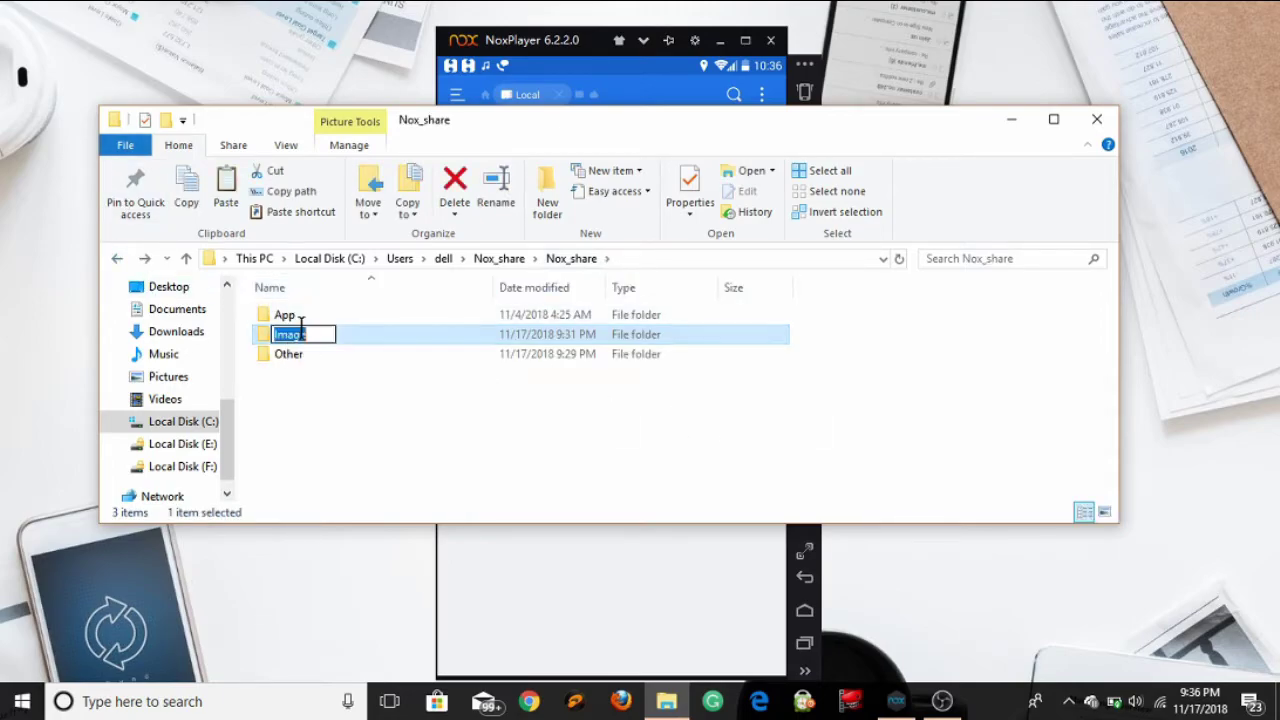
# Switch to NoxPlayer and open the WhatsApp Images folder under WhatsApp/Media in the emulated storage
pyautogui.click(549, 46)
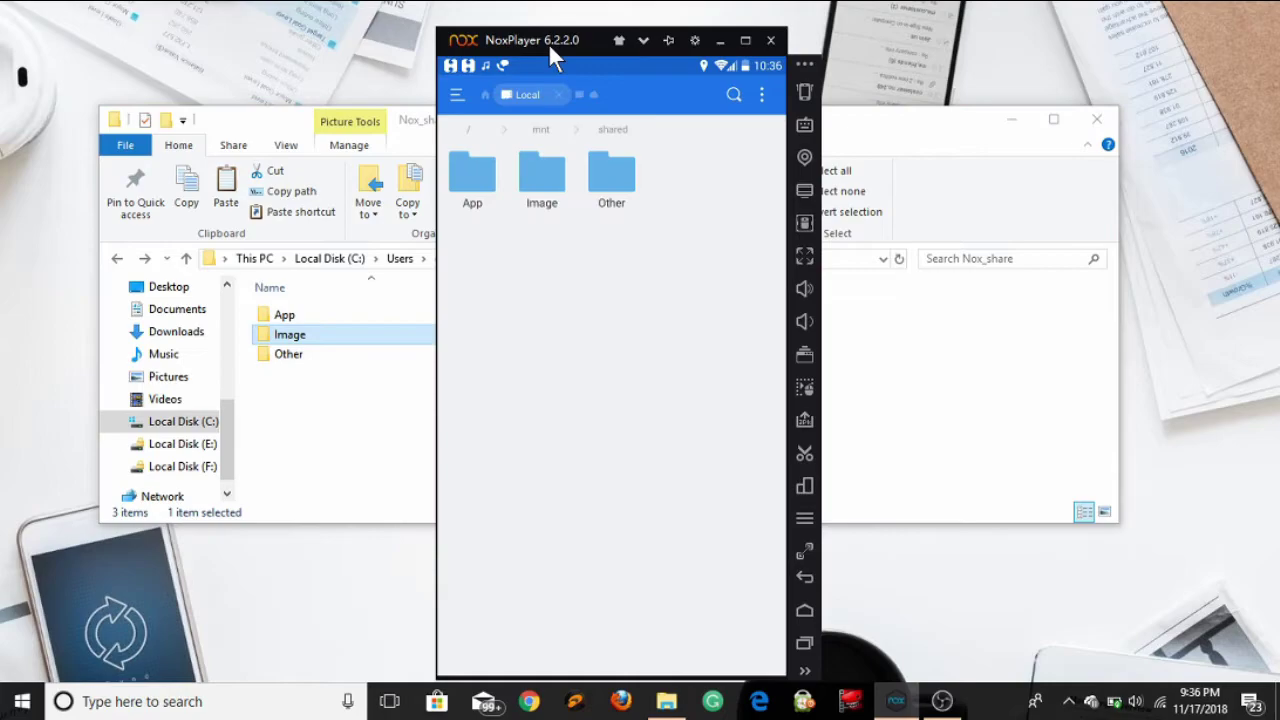
pyautogui.click(584, 95)
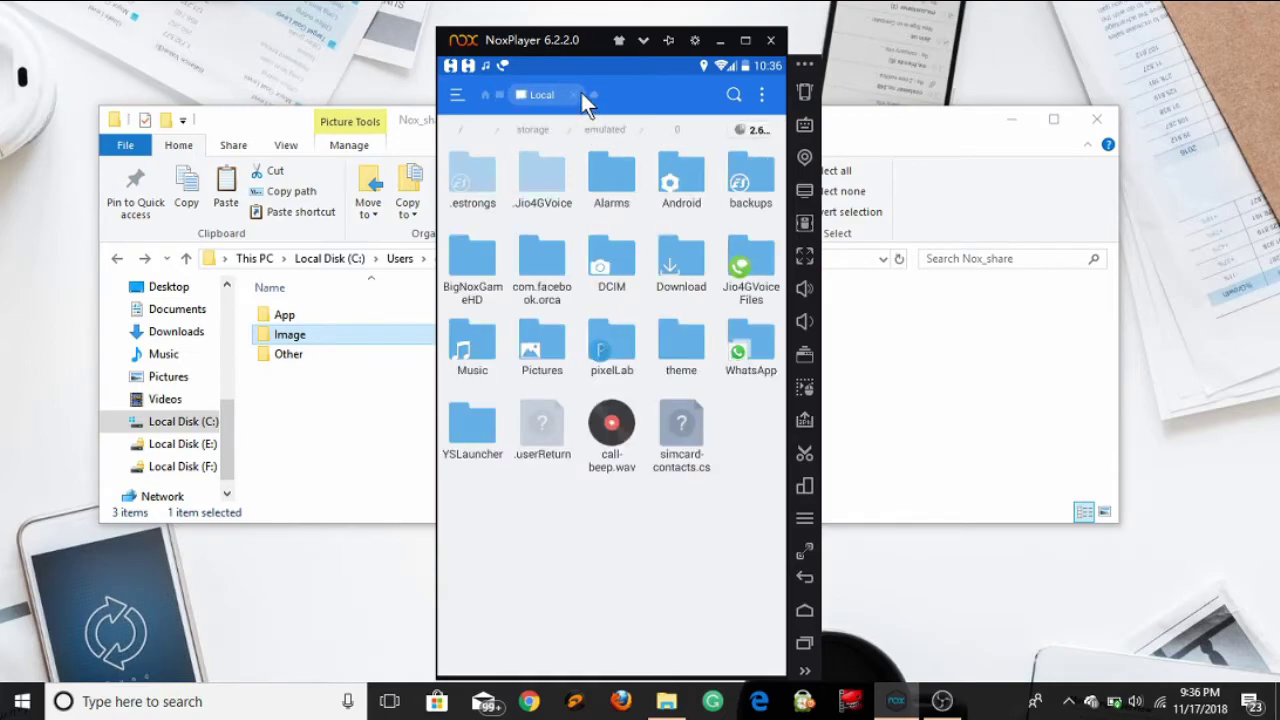
pyautogui.click(753, 356)
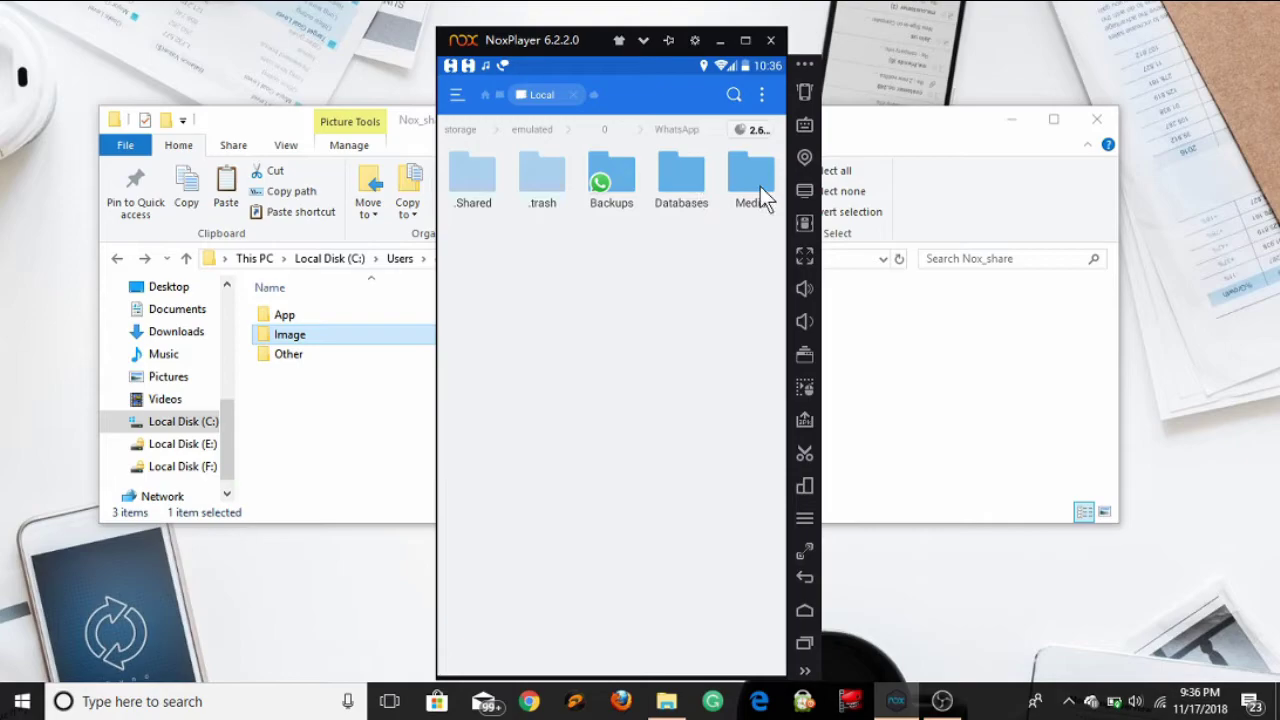
pyautogui.click(712, 184)
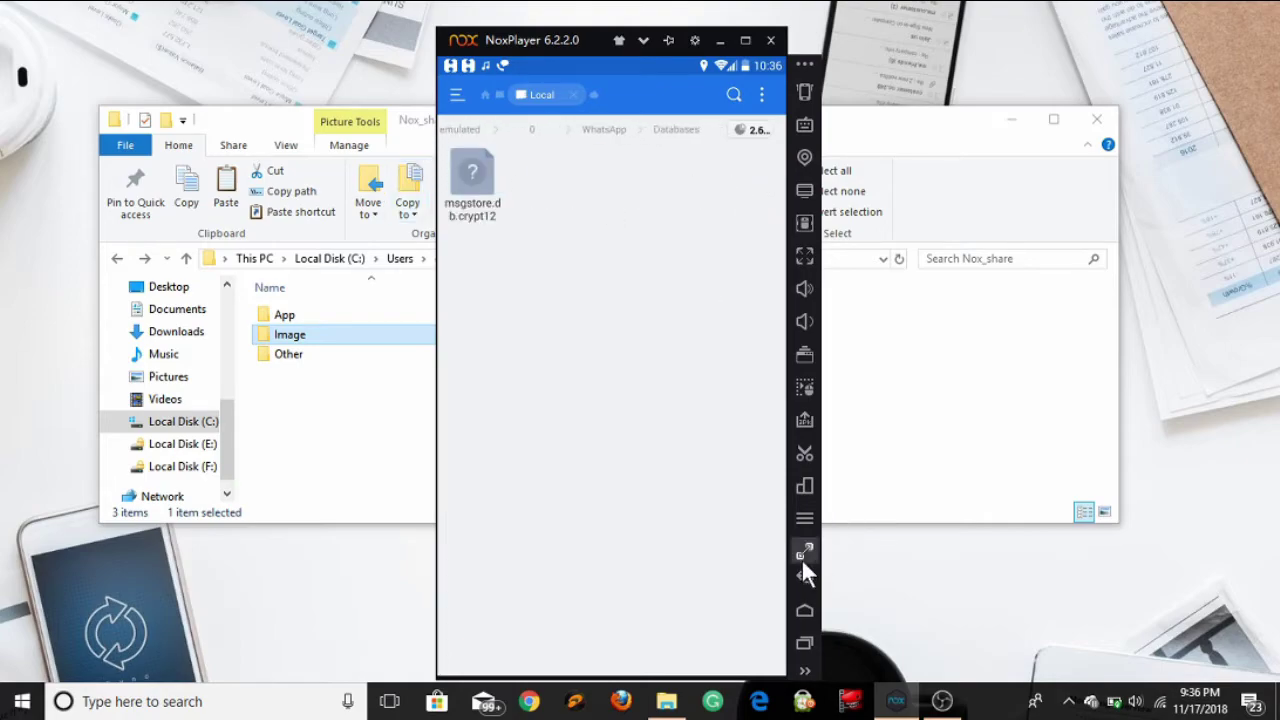
pyautogui.click(806, 578)
pyautogui.click(757, 180)
pyautogui.click(758, 188)
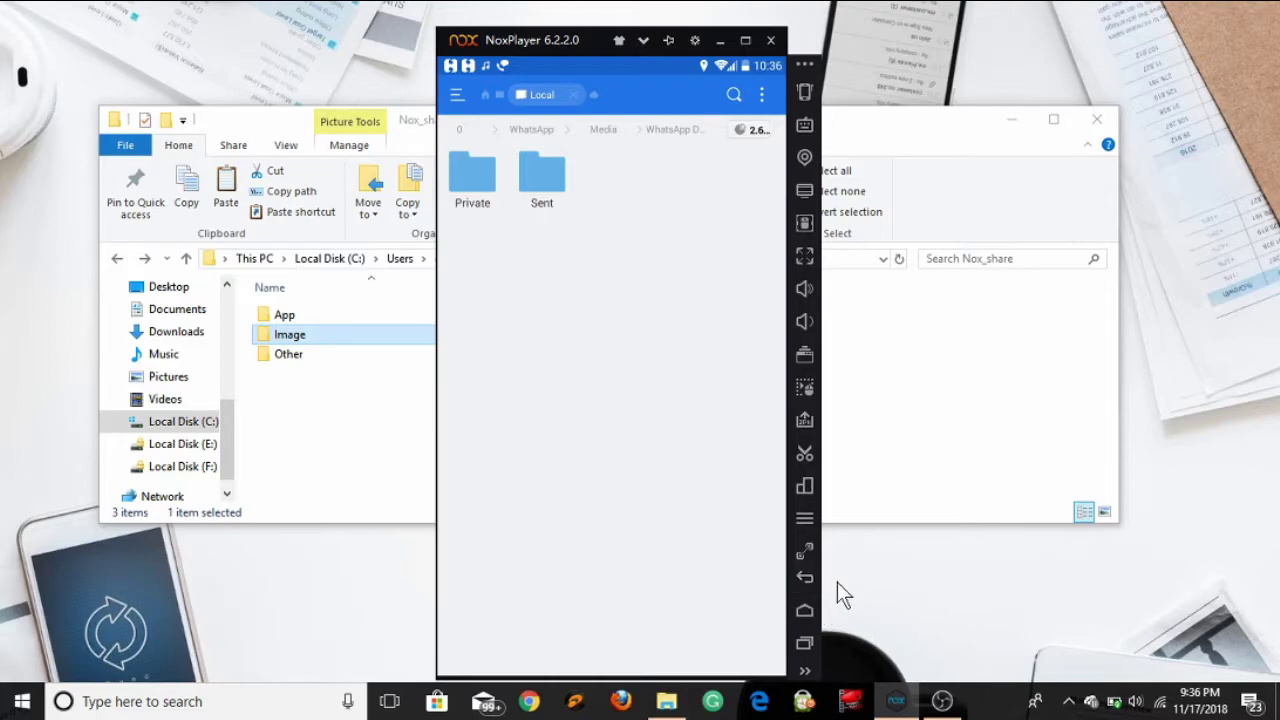
pyautogui.click(806, 582)
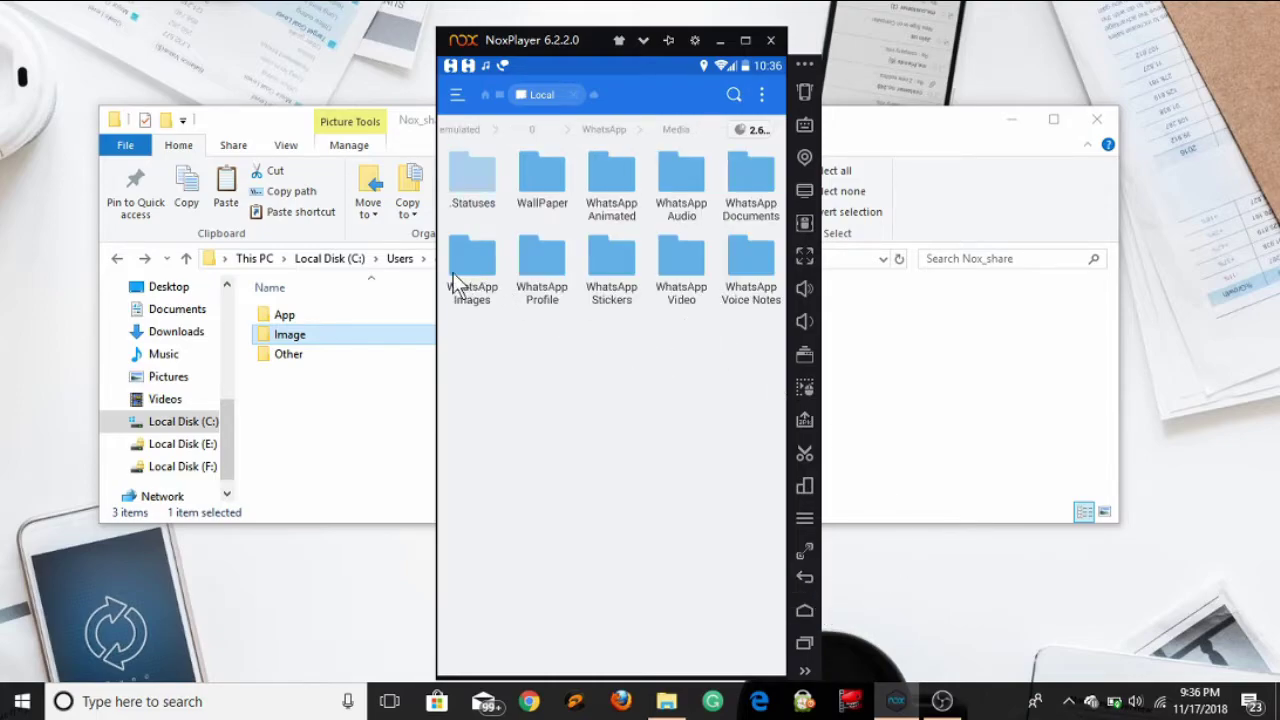
pyautogui.click(486, 267)
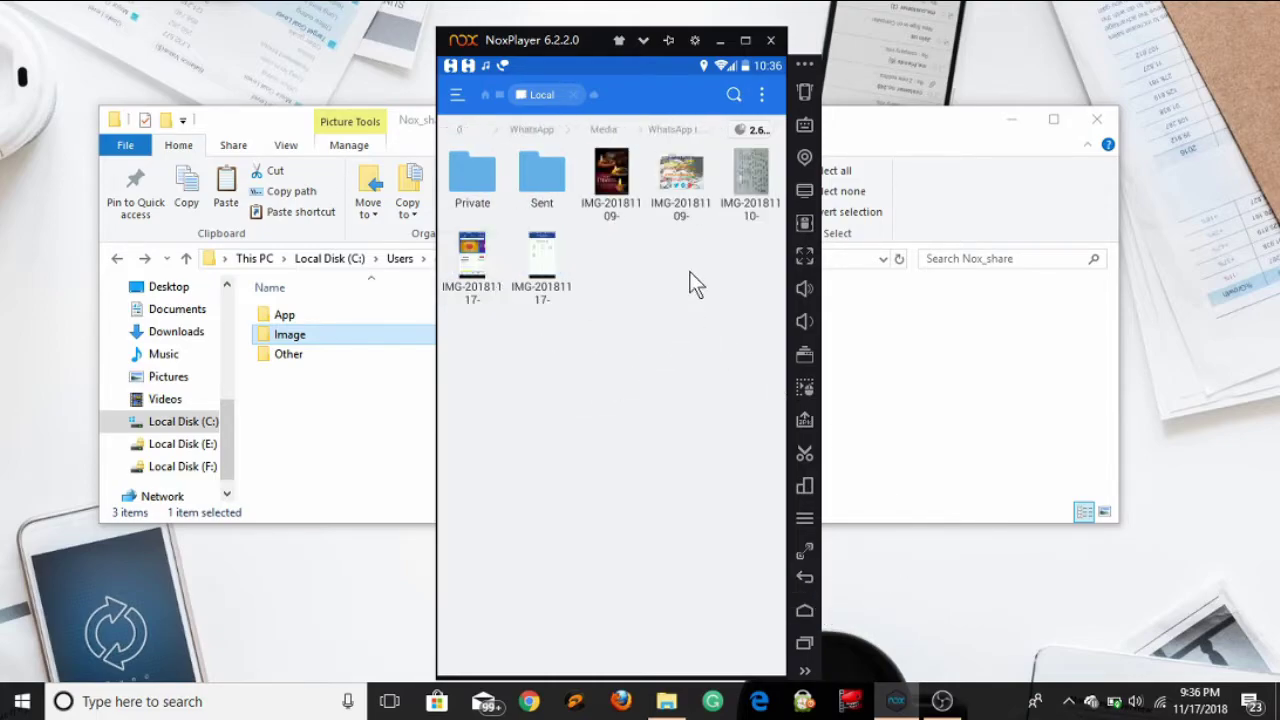
# Copy the second IMG-20181109 picture from the WhatsApp Images folder
pyautogui.click(747, 200)
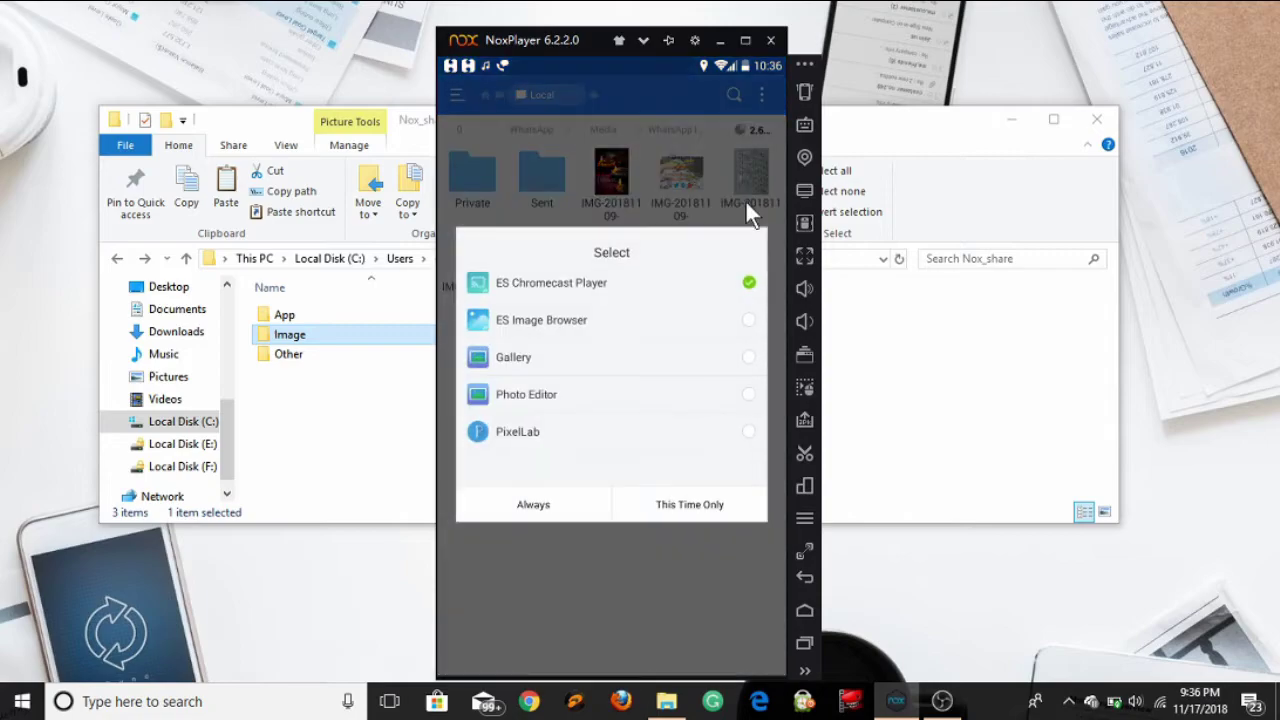
pyautogui.click(804, 579)
pyautogui.click(675, 187)
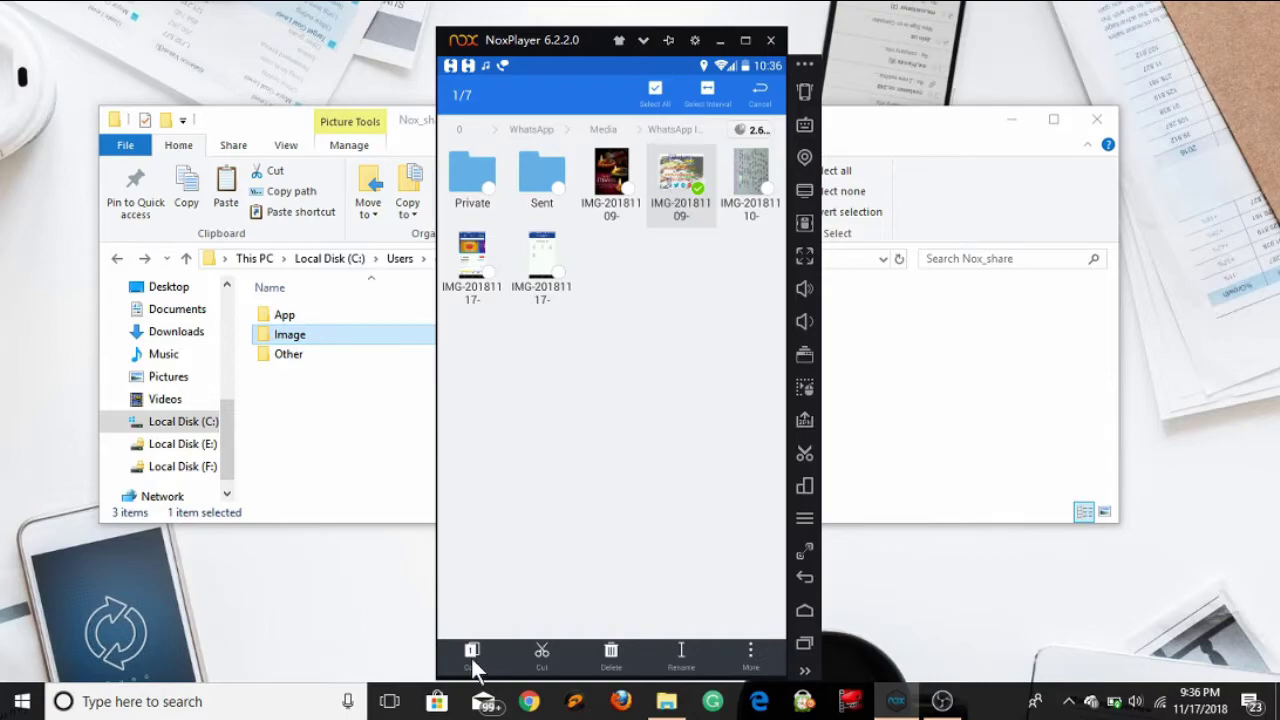
pyautogui.click(473, 655)
# Paste the copied picture into /mnt/shared/Image on the device, and minimize the emulator window
pyautogui.click(805, 580)
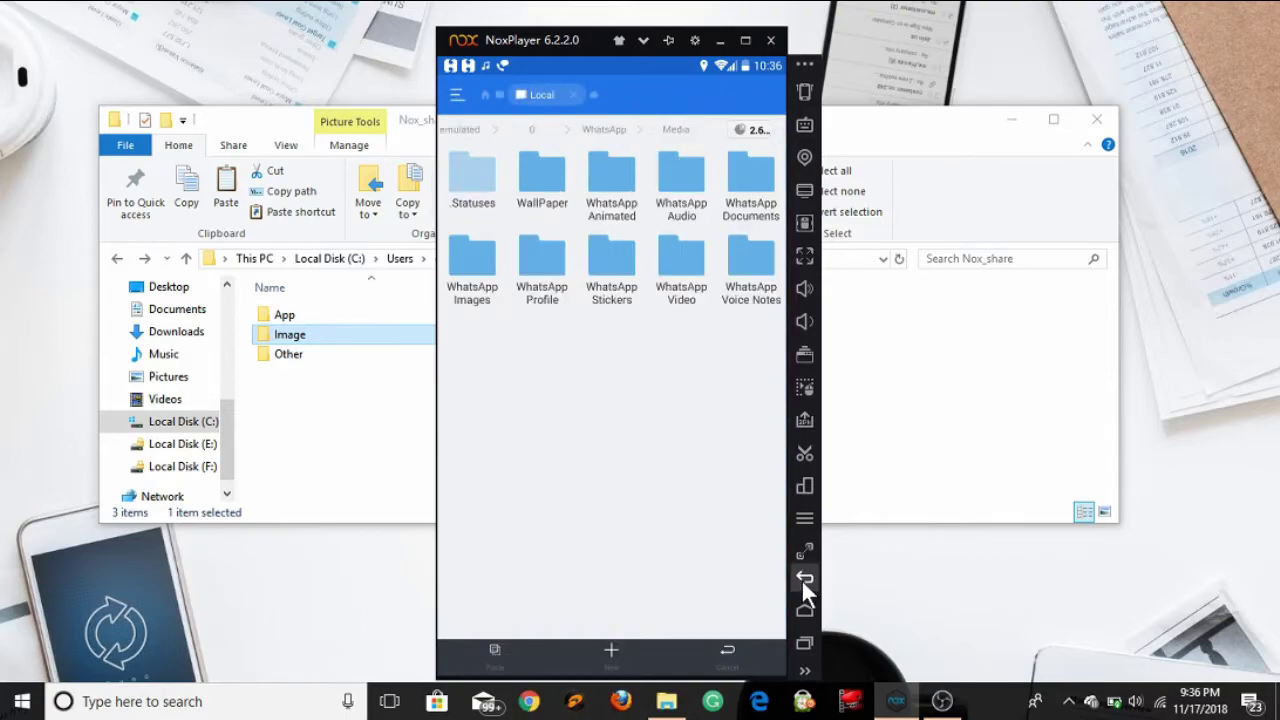
pyautogui.click(803, 578)
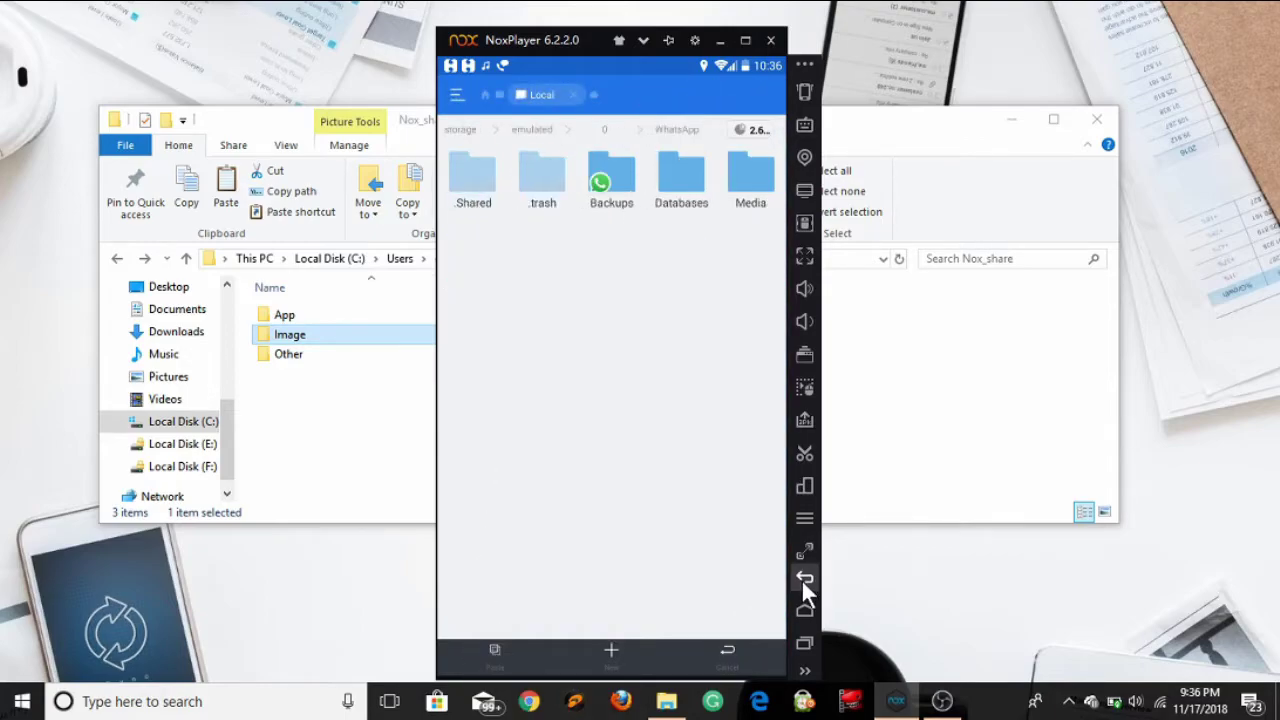
pyautogui.click(458, 91)
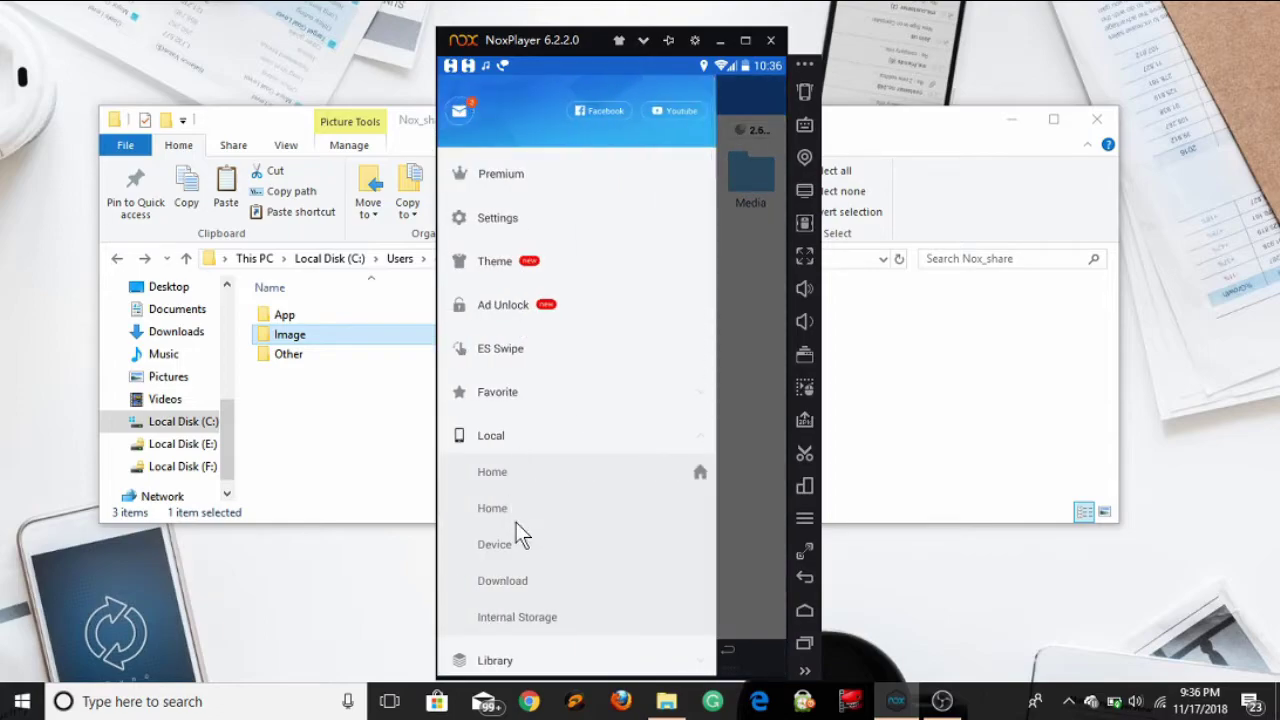
pyautogui.click(496, 546)
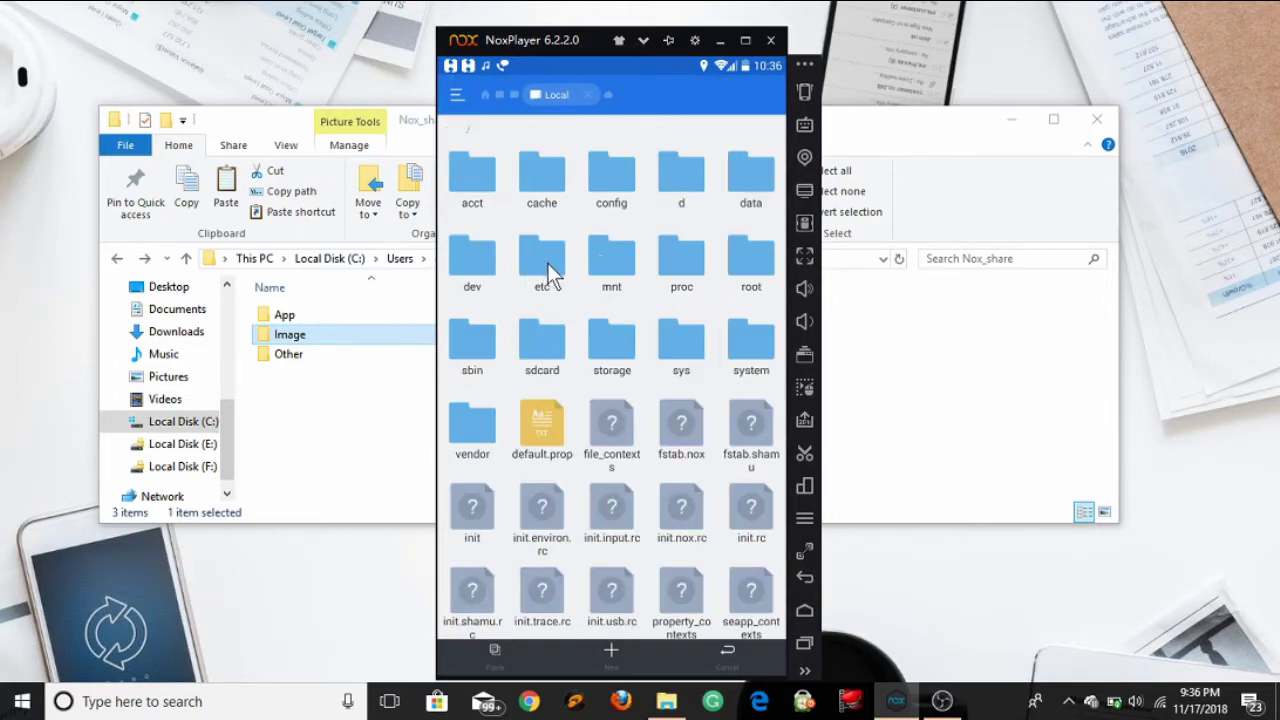
pyautogui.click(611, 262)
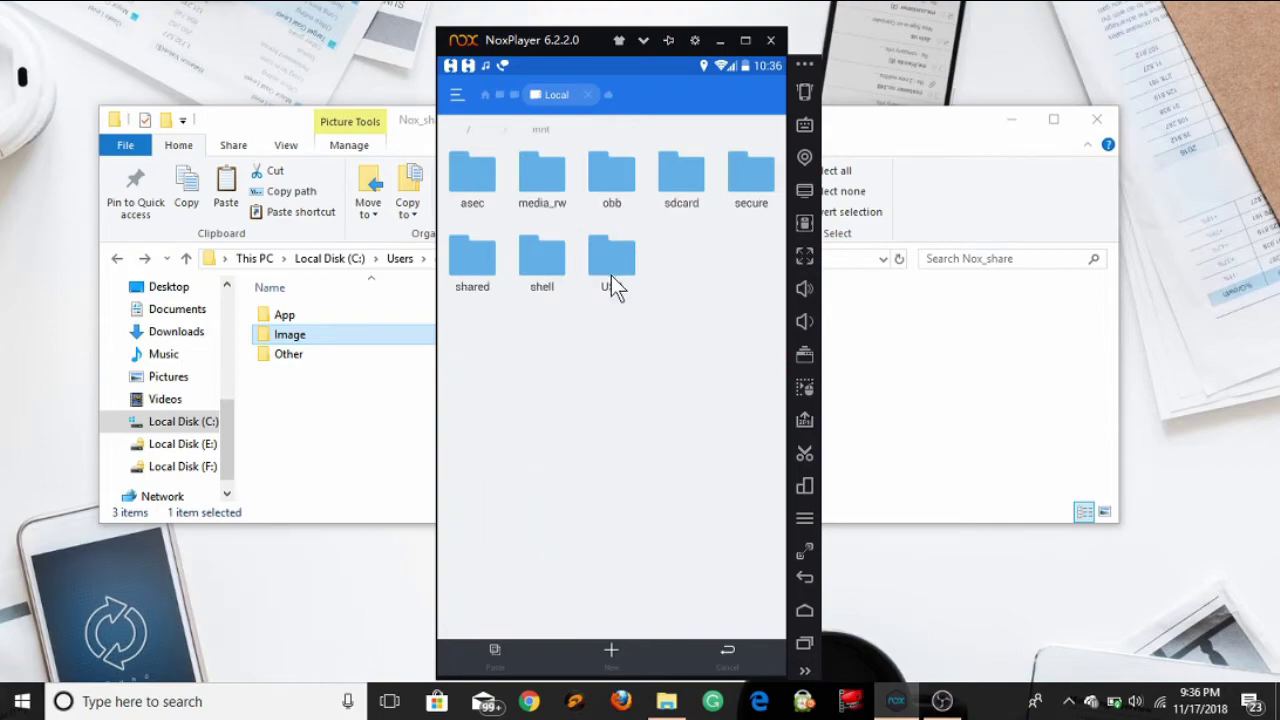
pyautogui.click(469, 267)
pyautogui.click(550, 178)
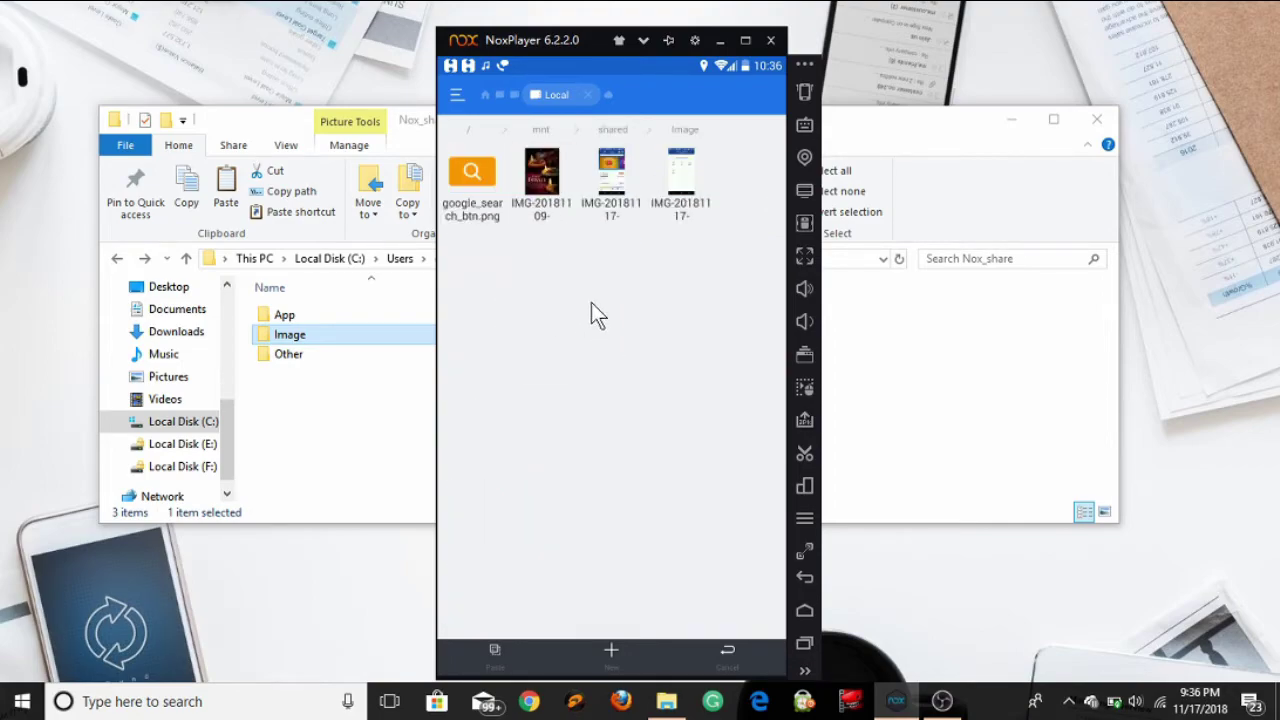
pyautogui.click(500, 657)
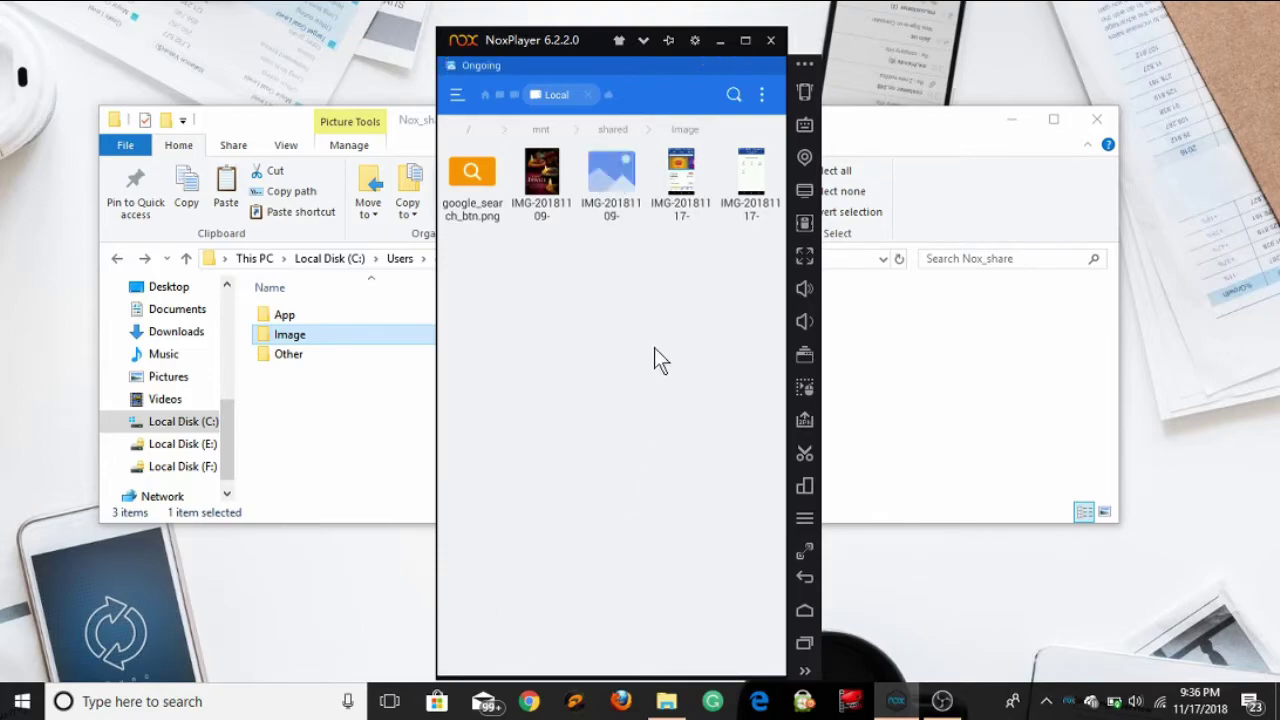
pyautogui.click(720, 40)
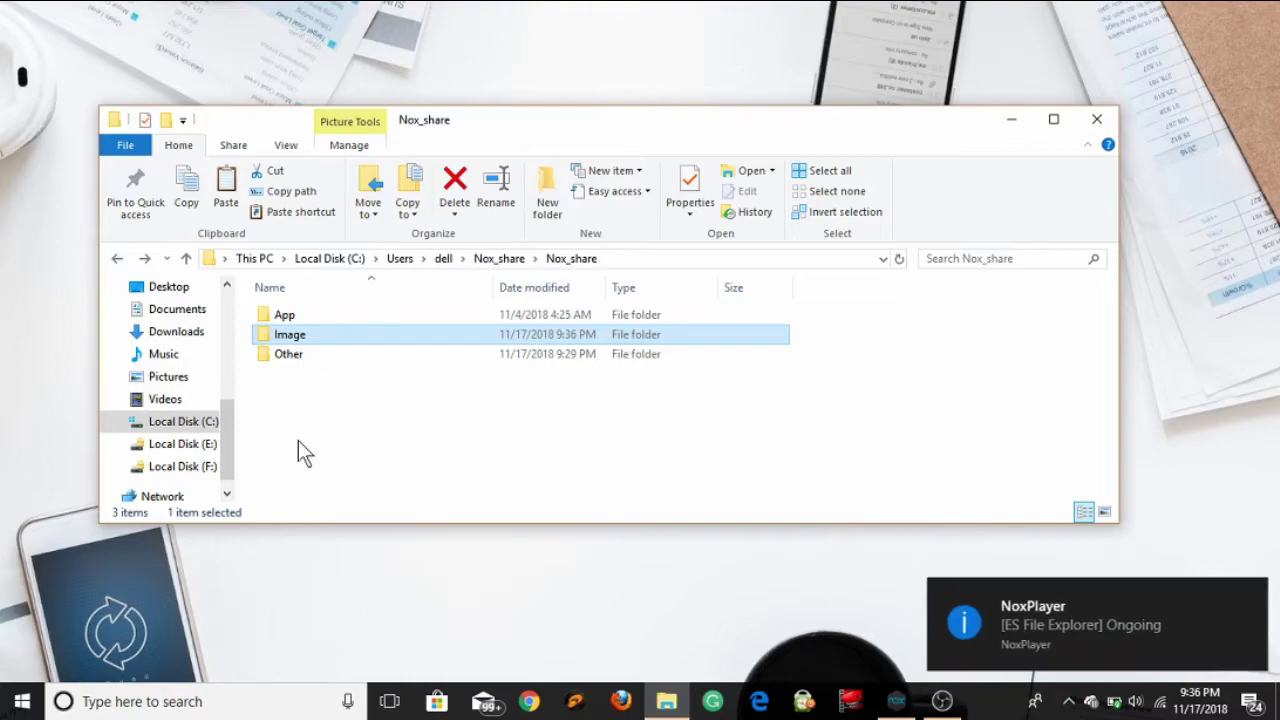
# Open the Image folder in Nox_share and select the IMG-20181109-WA0001 picture to check the transfer
pyautogui.click(350, 380)
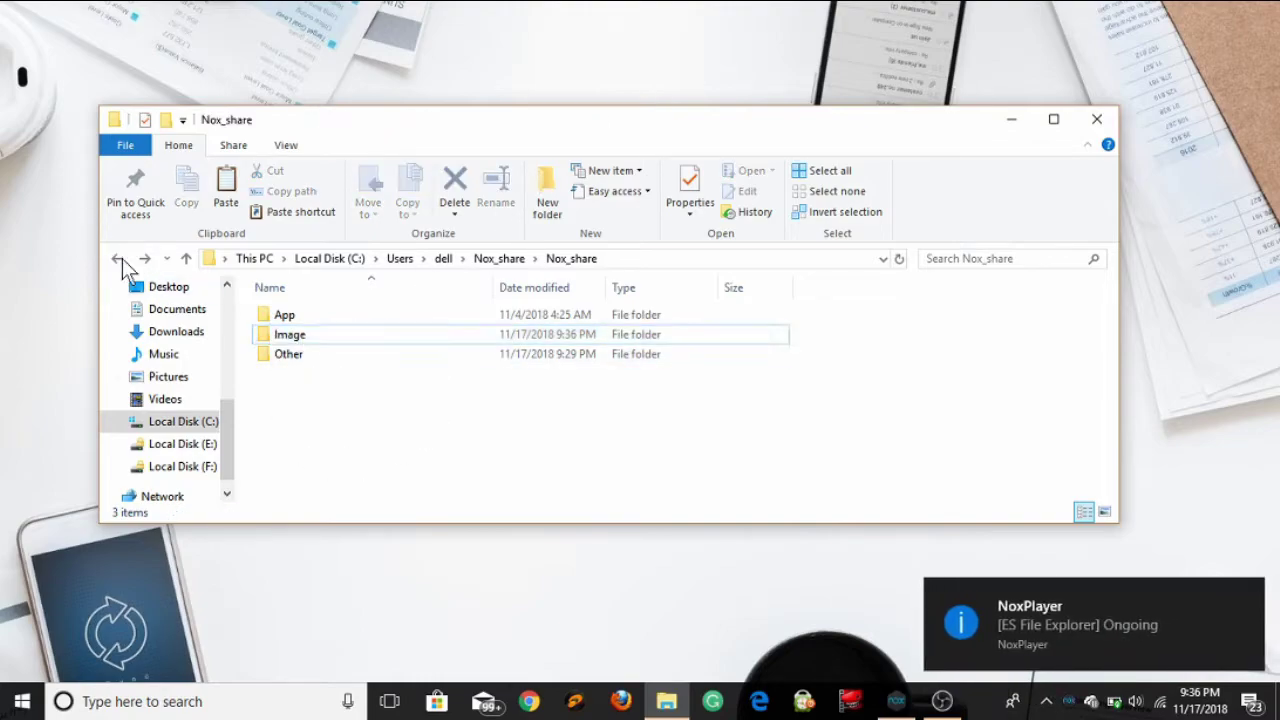
pyautogui.click(289, 343)
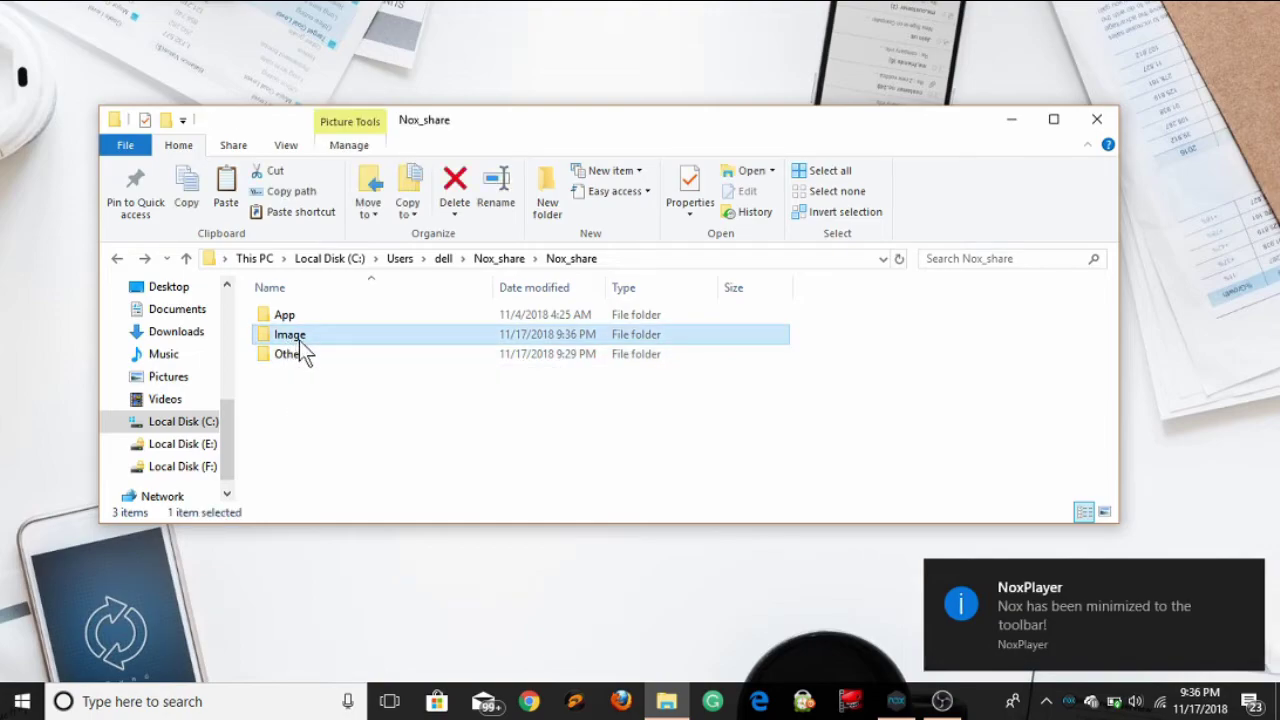
pyautogui.doubleClick(294, 340)
pyautogui.click(501, 379)
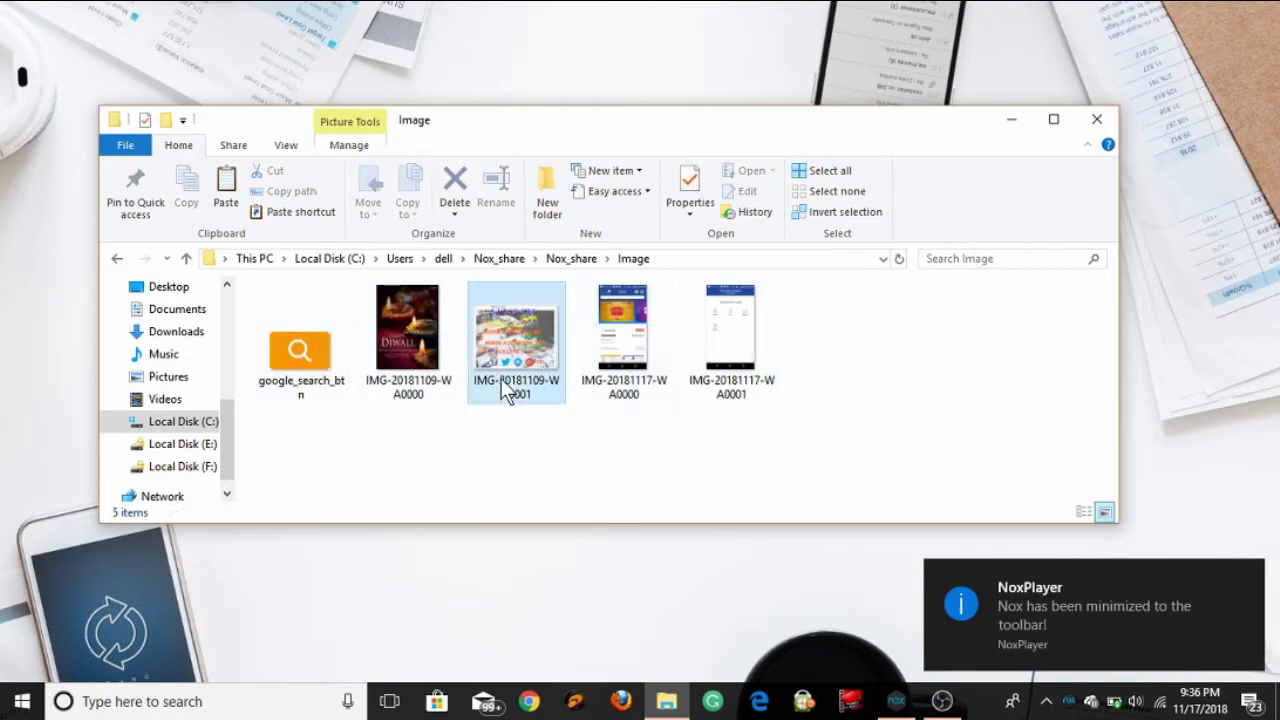
# Try to delete IMG-20181117-WA0000 and IMG-20181117-WA0001 from the Image folder, skipping all files in use
pyautogui.moveTo(797, 400); pyautogui.dragTo(586, 313)
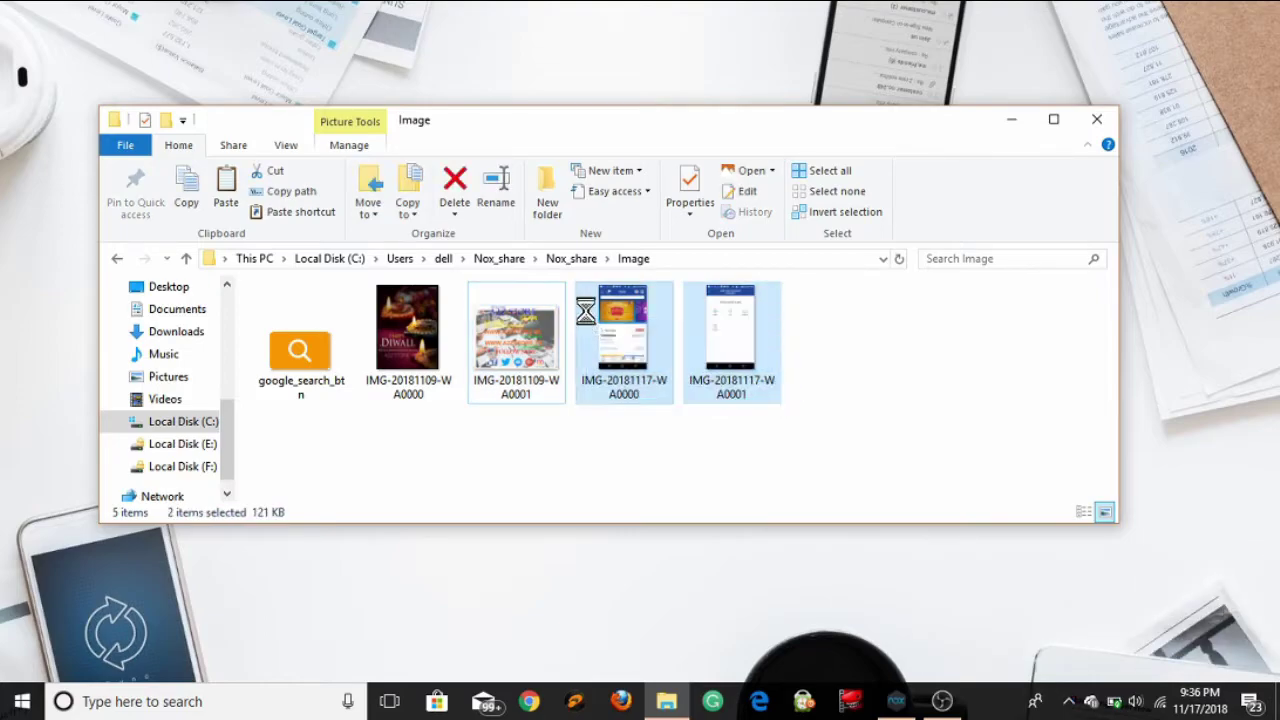
pyautogui.doubleClick(643, 330)
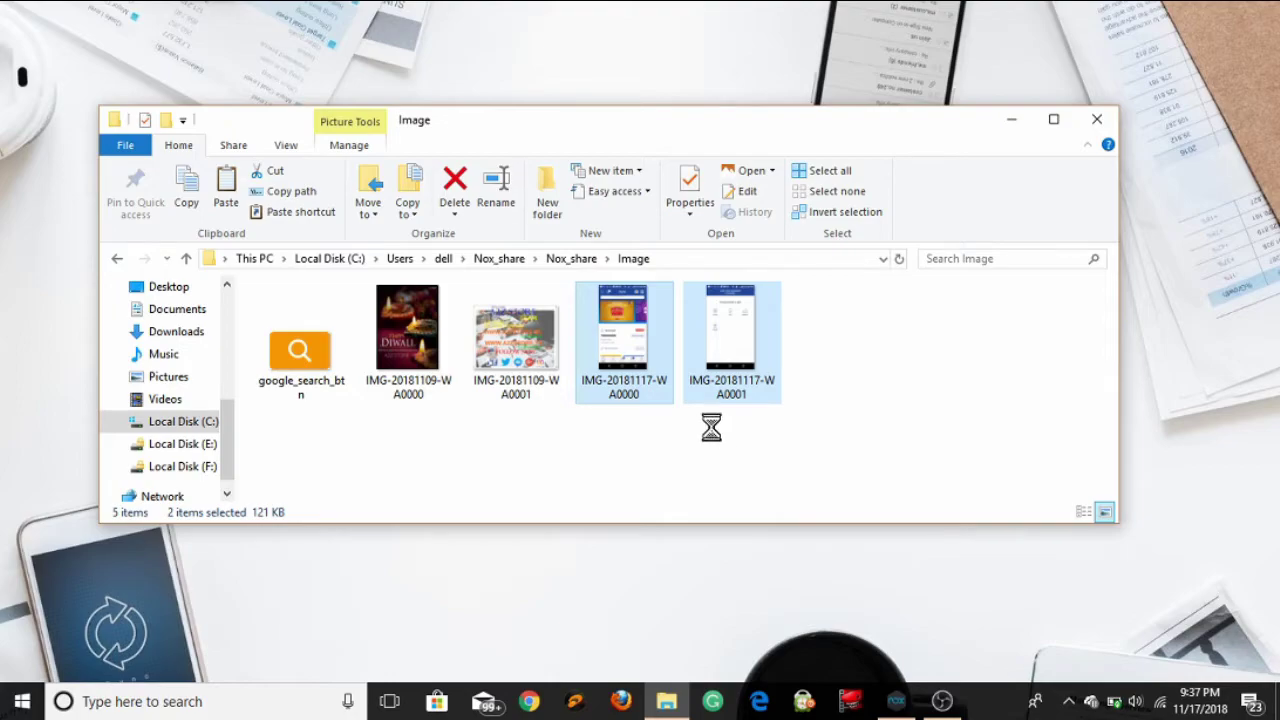
pyautogui.rightClick(630, 350)
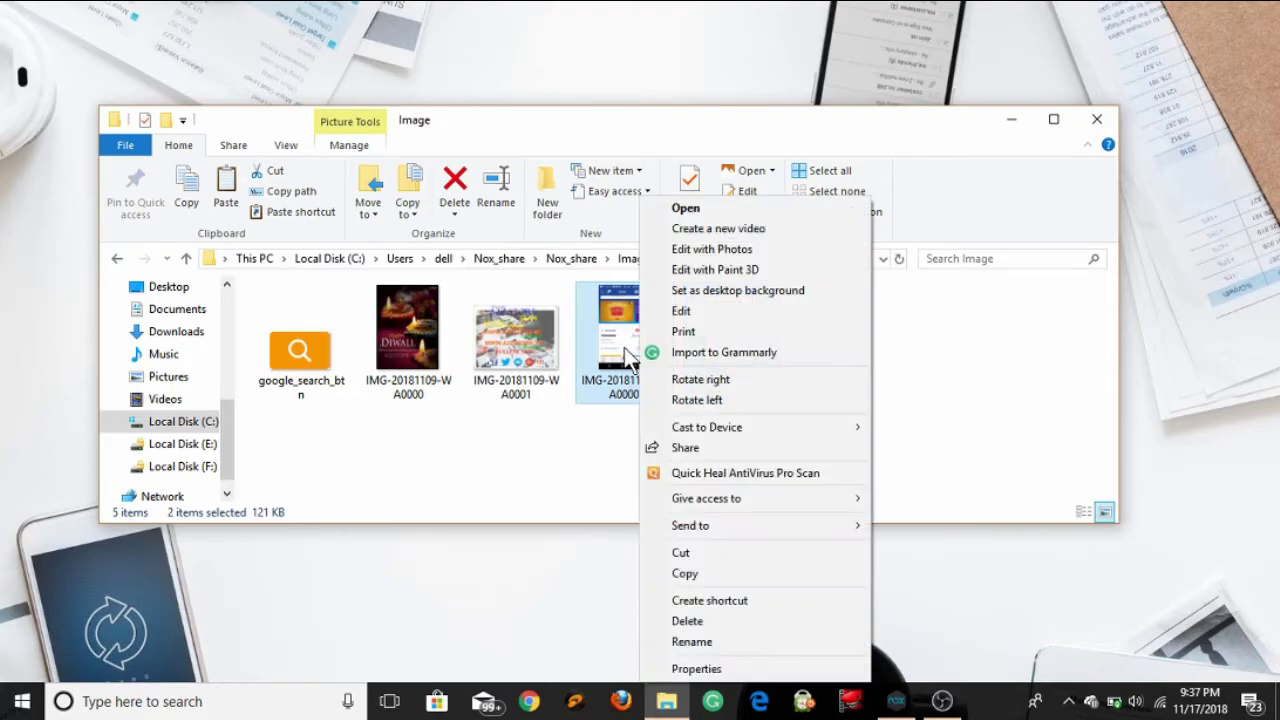
pyautogui.click(720, 619)
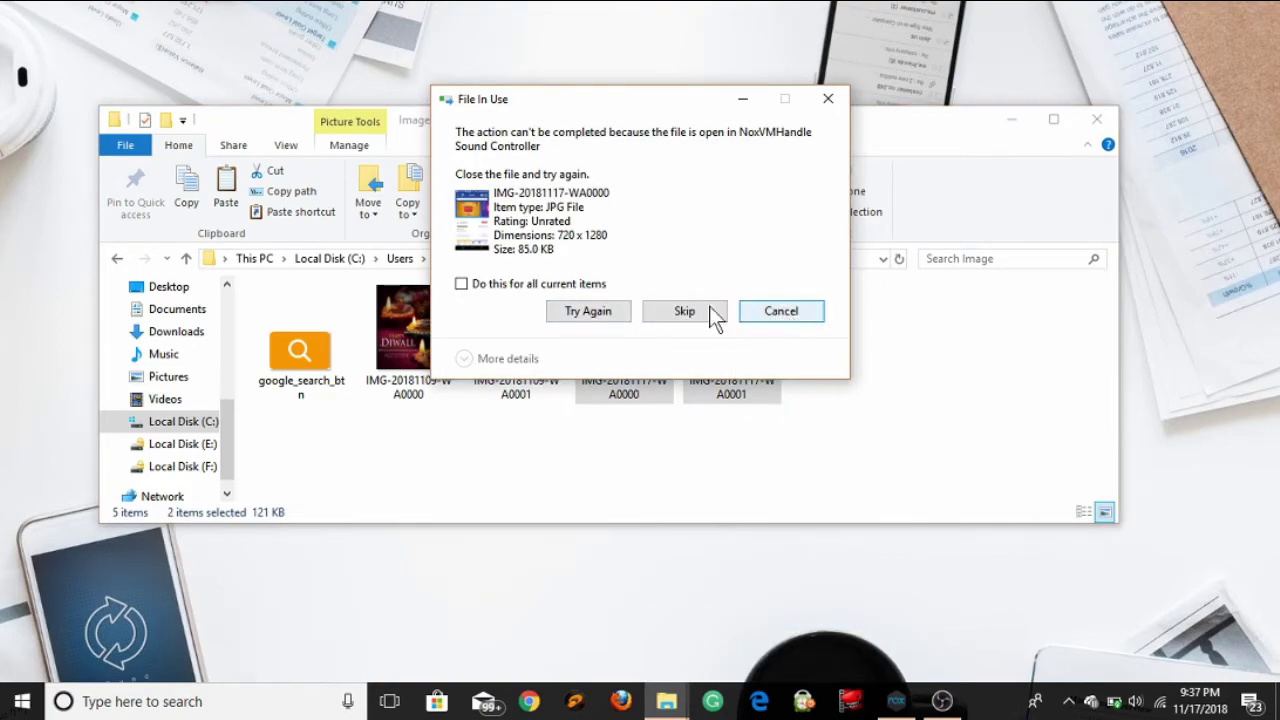
pyautogui.click(470, 286)
pyautogui.click(683, 312)
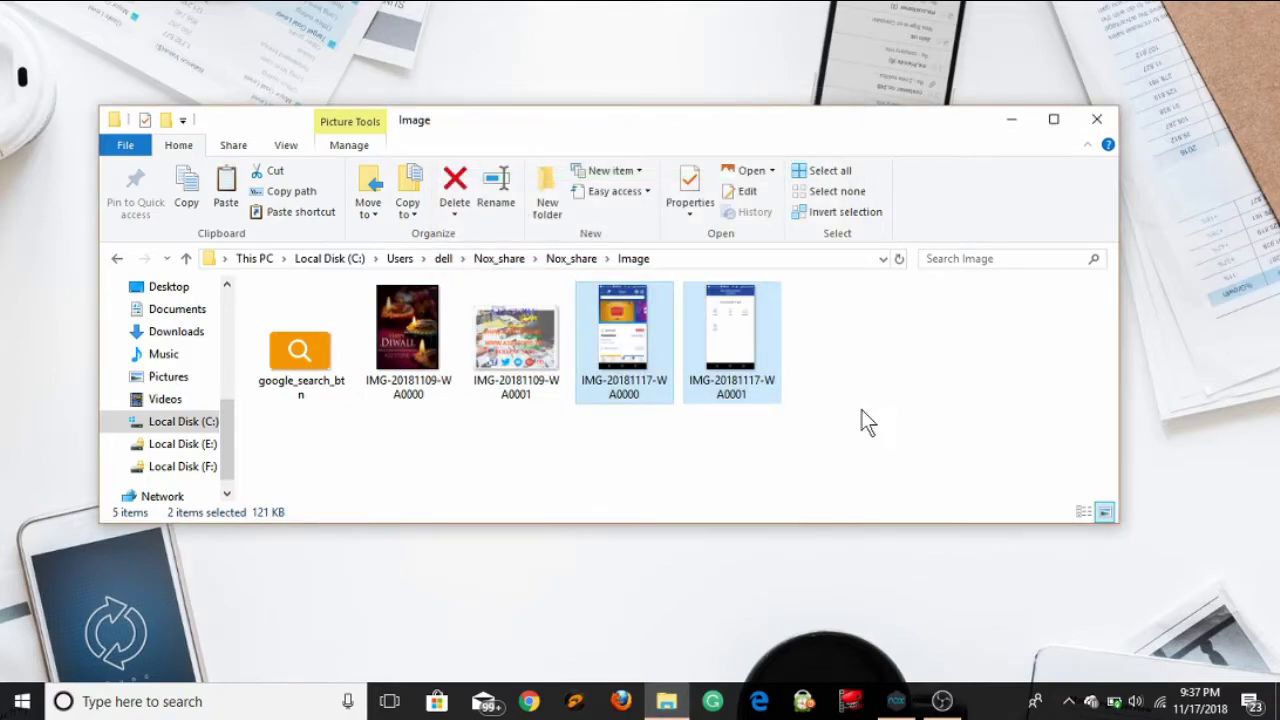
pyautogui.click(745, 423)
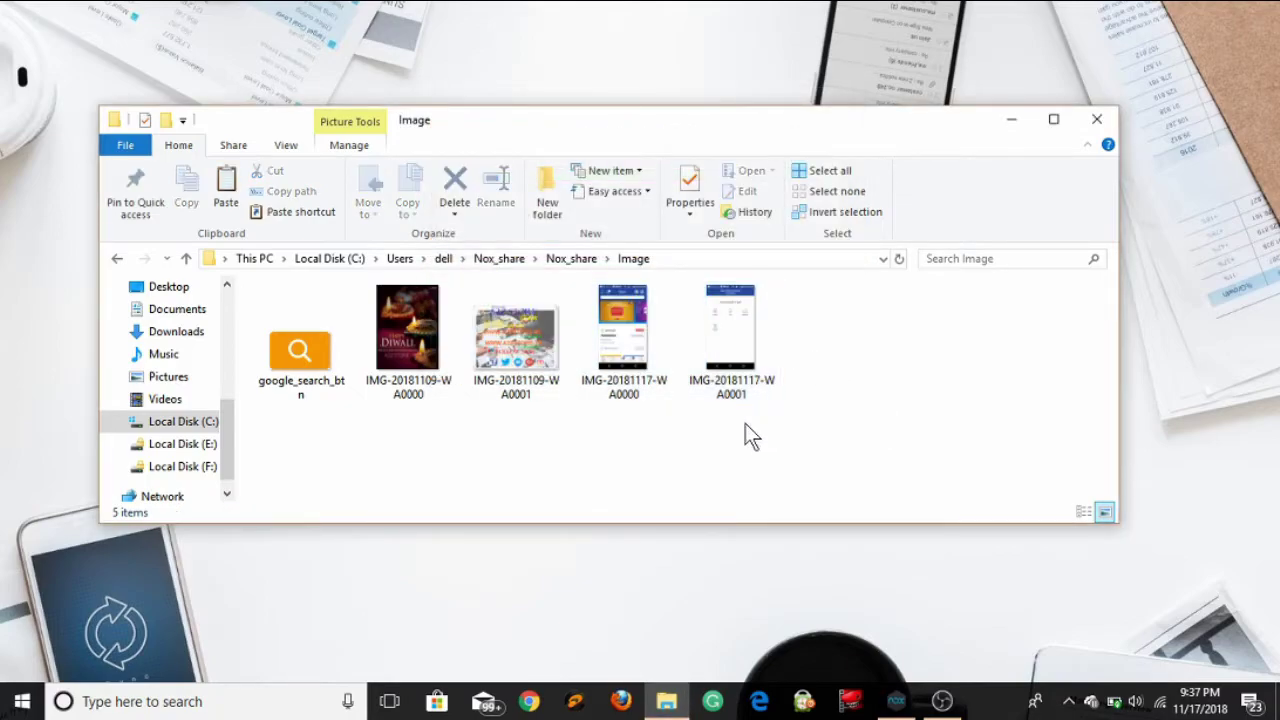
pyautogui.click(116, 258)
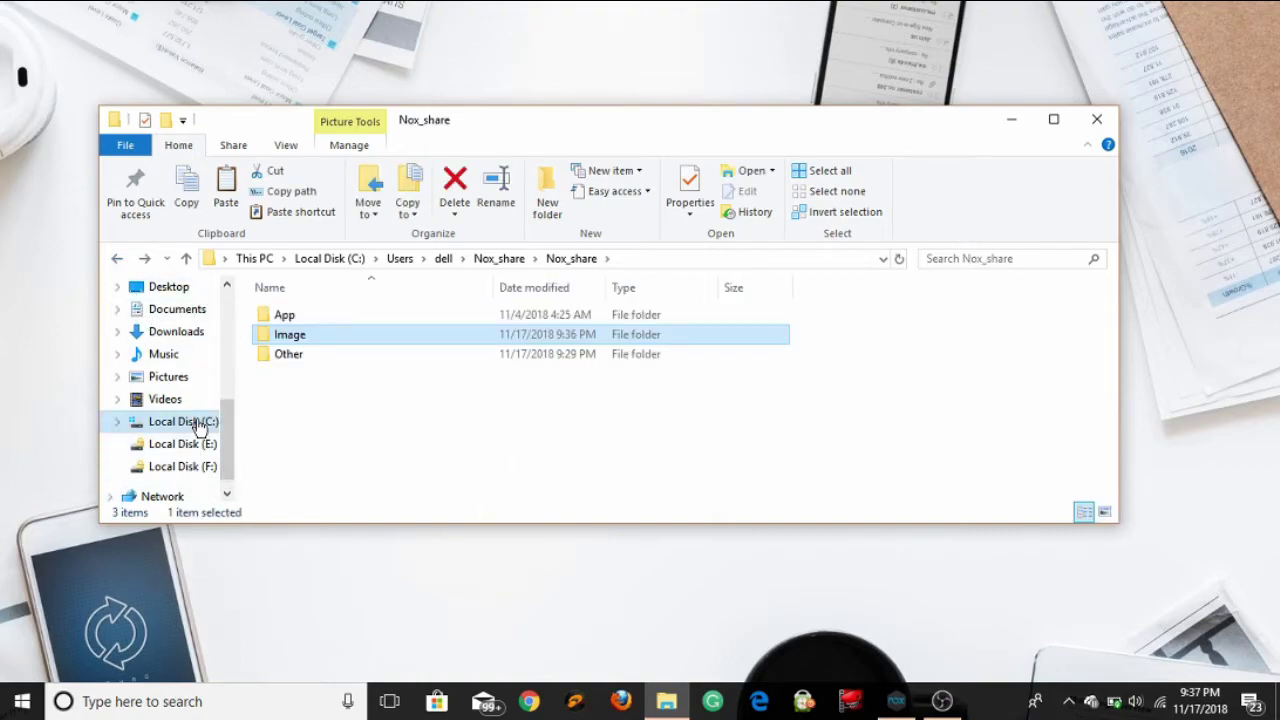
pyautogui.click(168, 400)
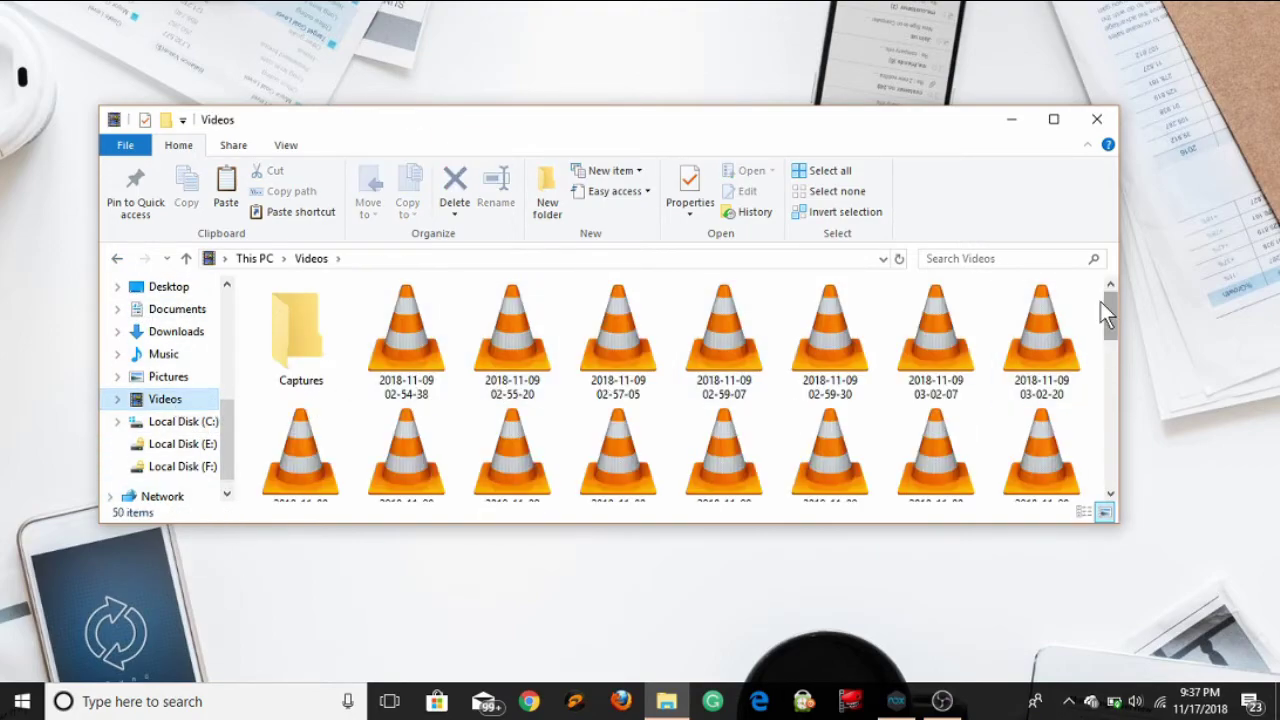
pyautogui.moveTo(1109, 301); pyautogui.dragTo(1097, 450)
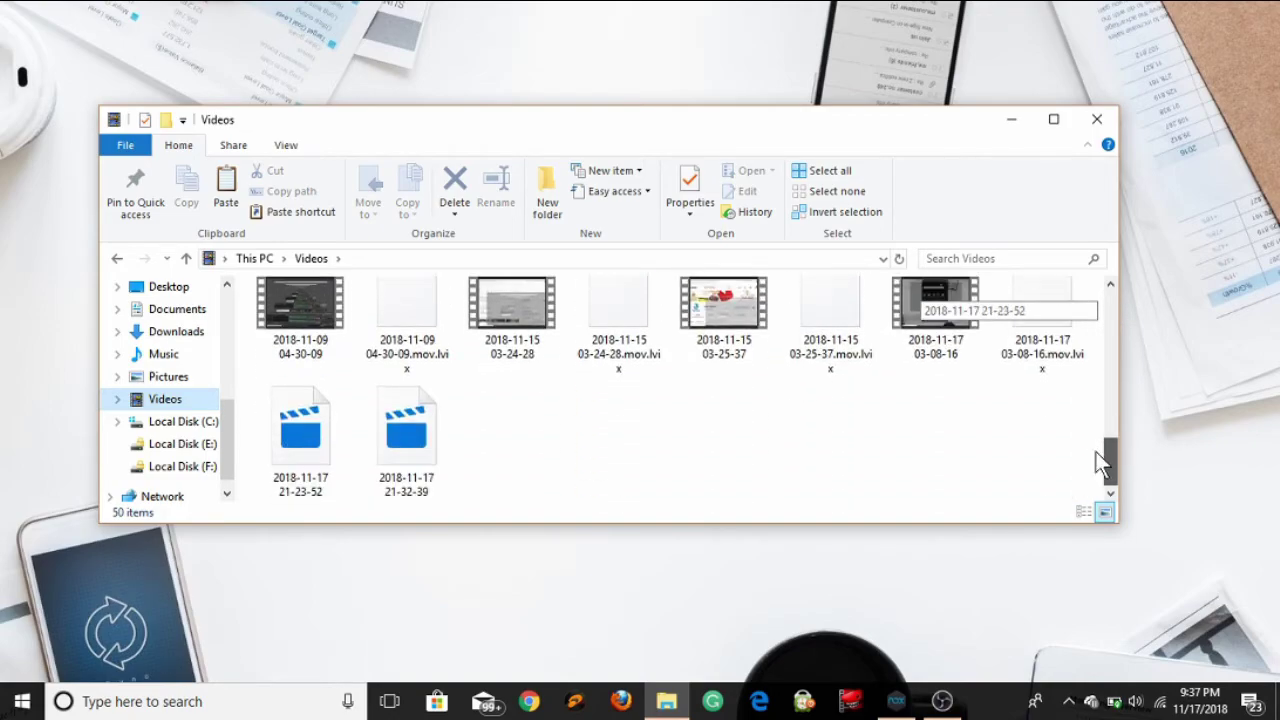
pyautogui.rightClick(700, 312)
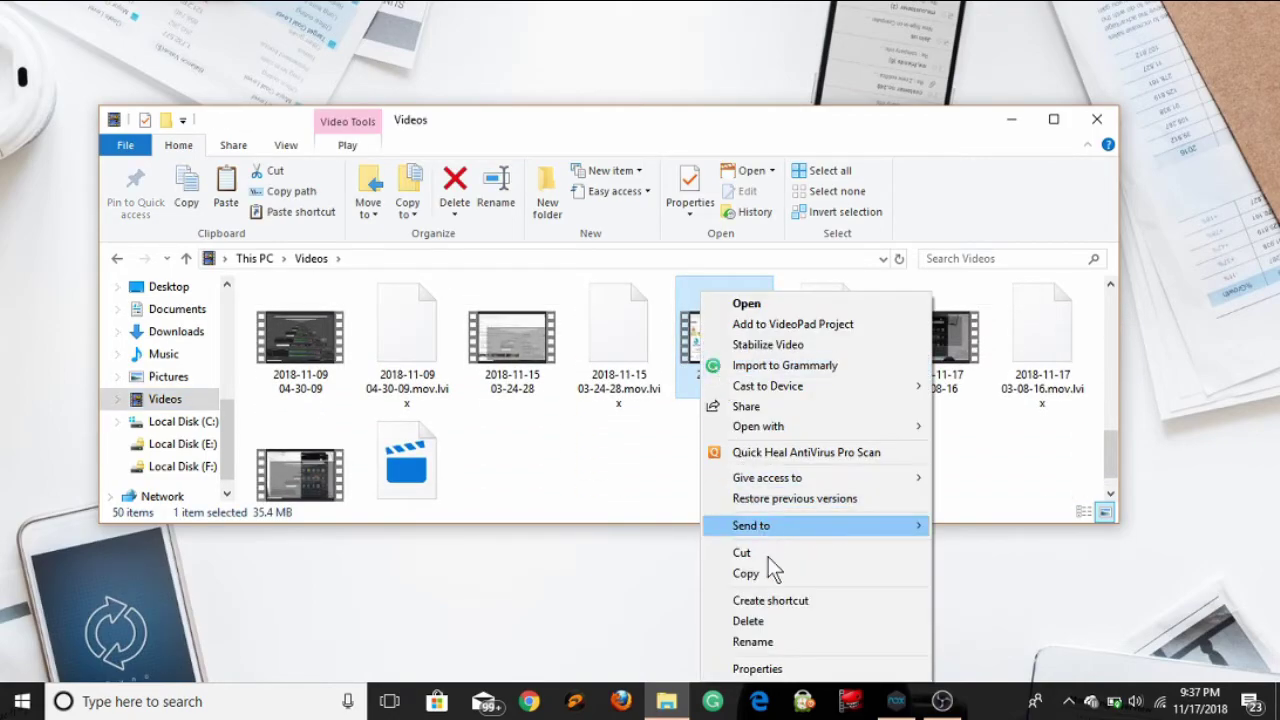
pyautogui.click(758, 574)
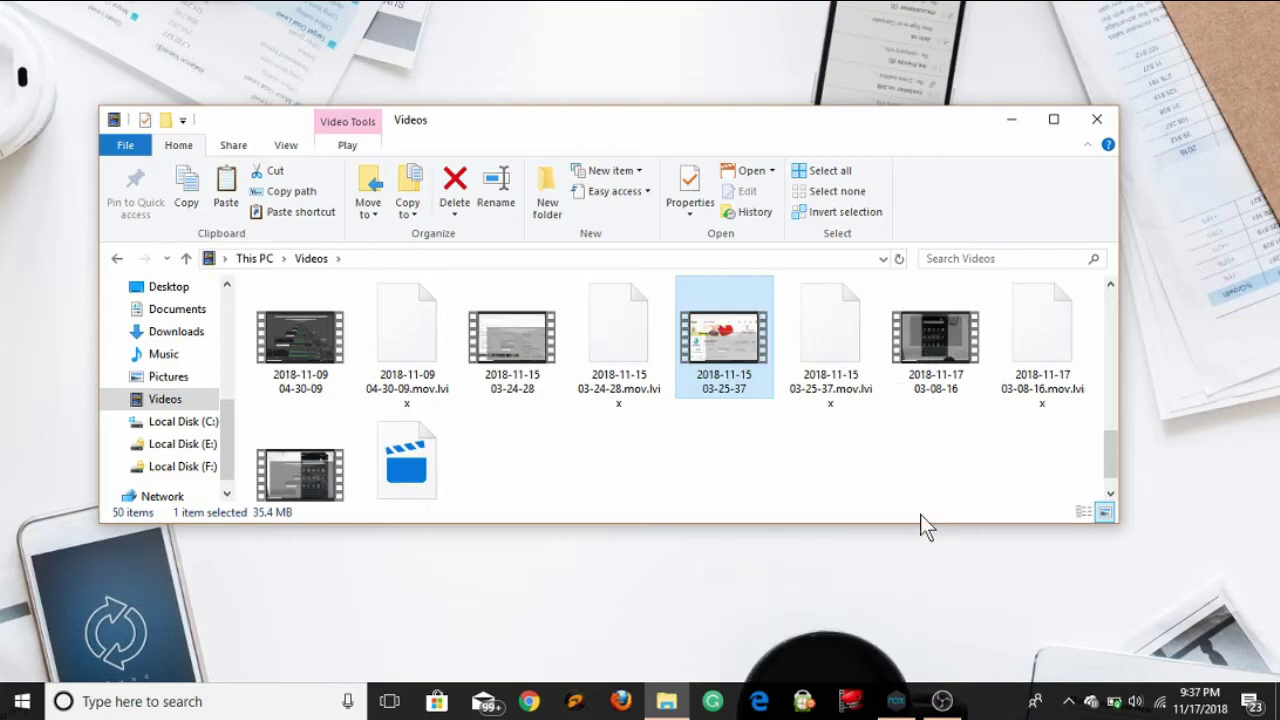
# Open the Other folder under Local Disk (C:)/Users/dell/Nox_share/Nox_share
pyautogui.click(188, 421)
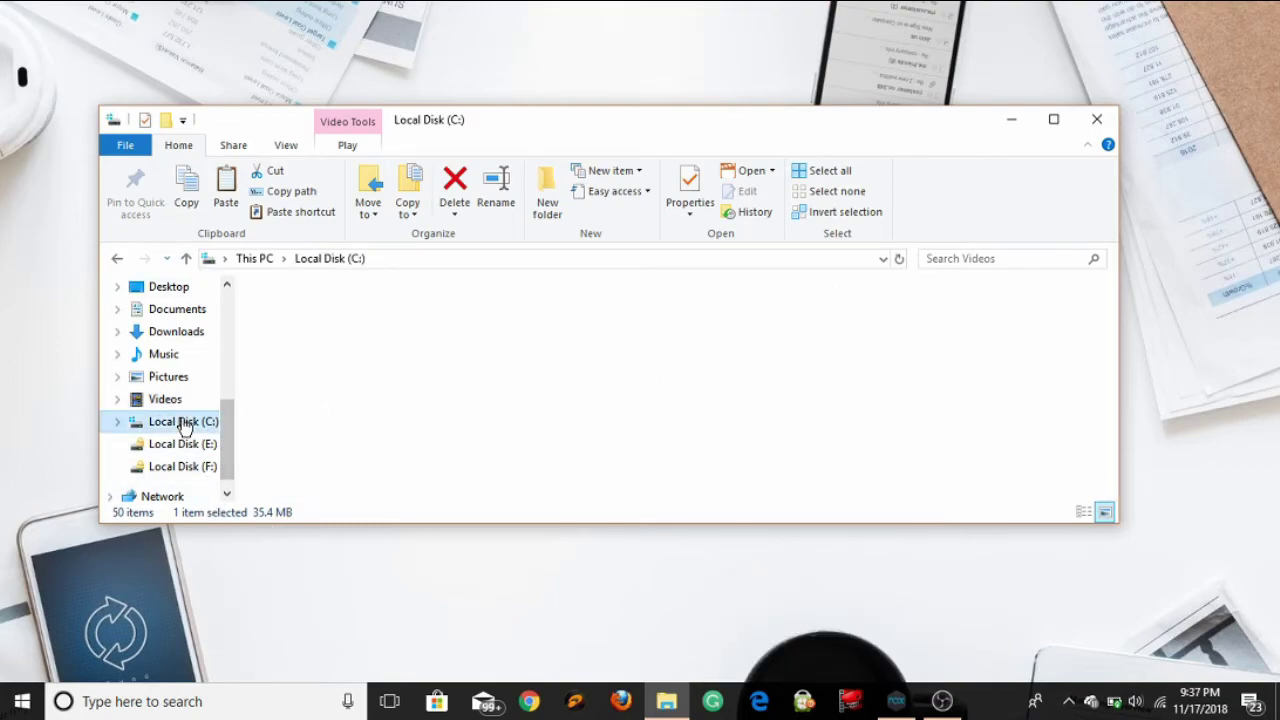
pyautogui.doubleClick(1023, 353)
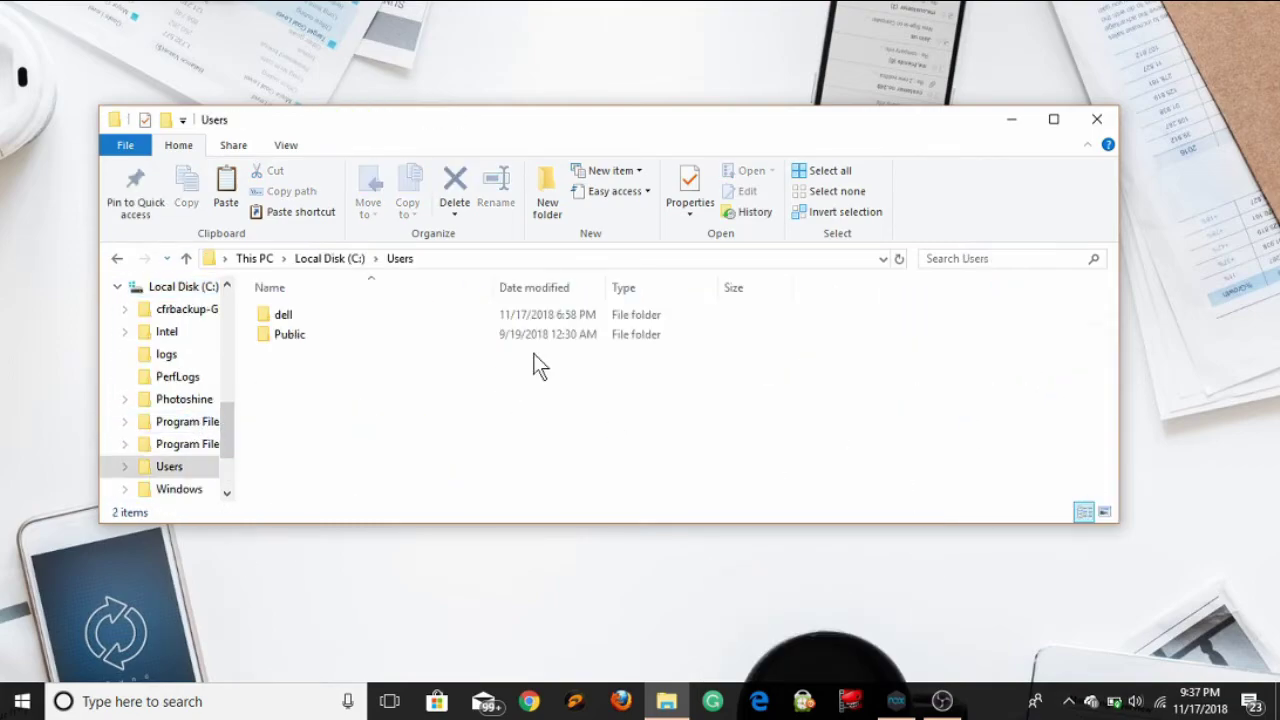
pyautogui.doubleClick(285, 316)
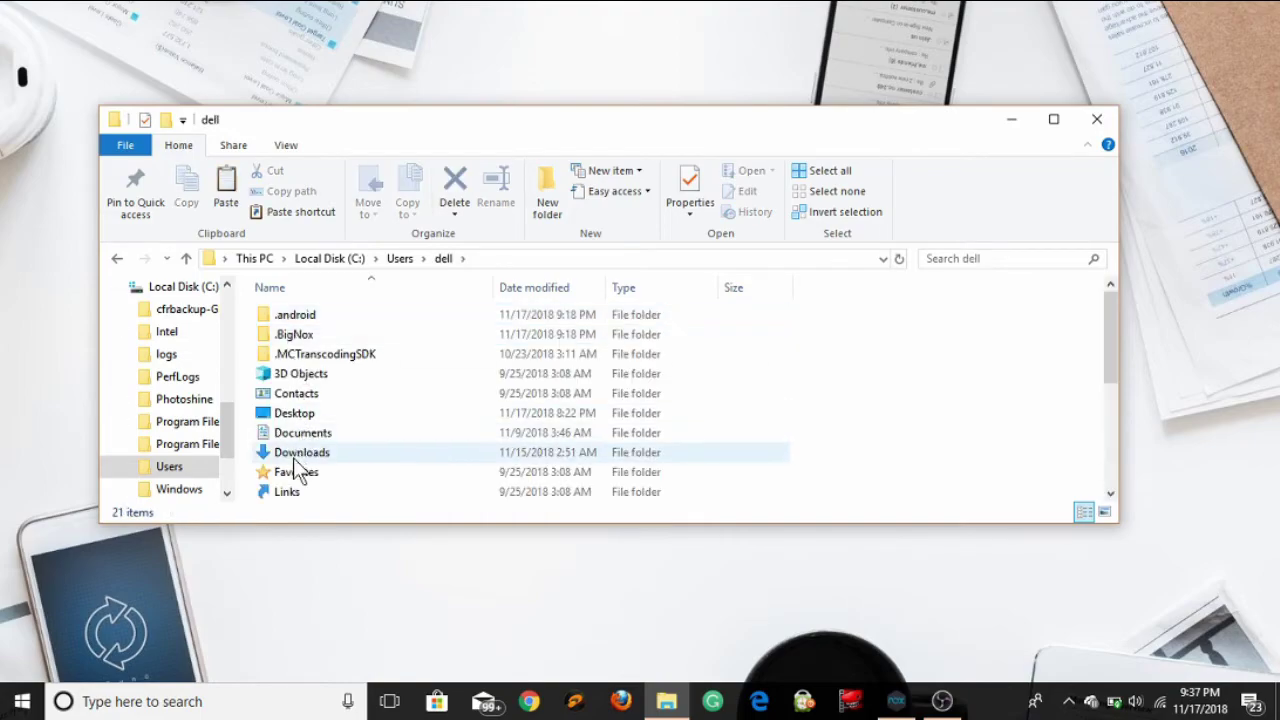
pyautogui.moveTo(1108, 335); pyautogui.dragTo(1107, 405)
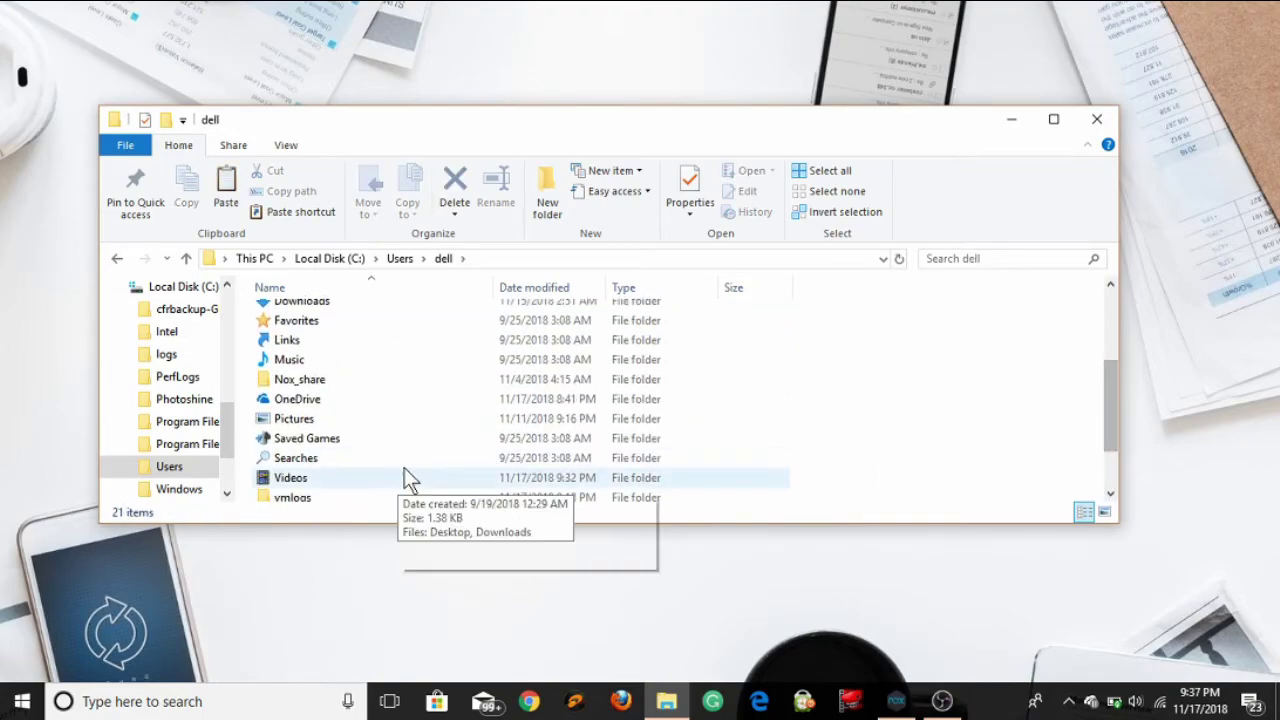
pyautogui.moveTo(1118, 423)
pyautogui.mouseDown()
pyautogui.moveTo(1114, 457)
pyautogui.moveTo(1111, 429)
pyautogui.mouseUp()
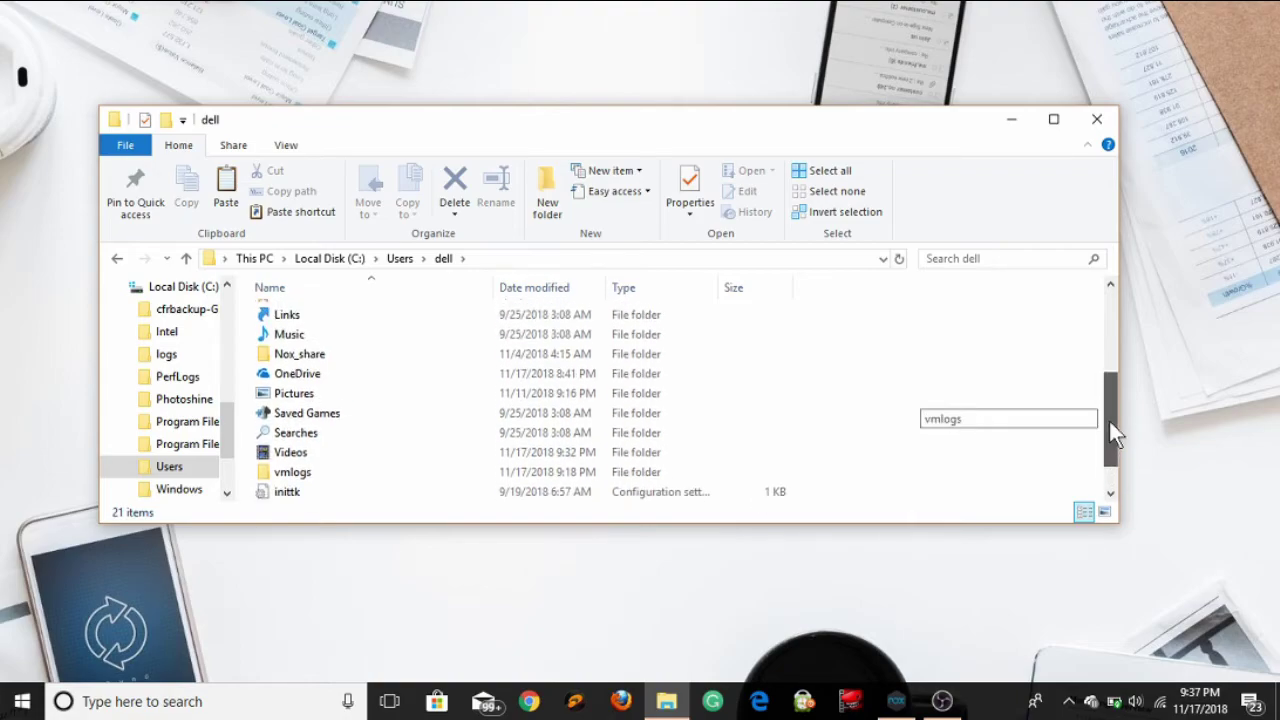
pyautogui.doubleClick(330, 355)
pyautogui.doubleClick(340, 354)
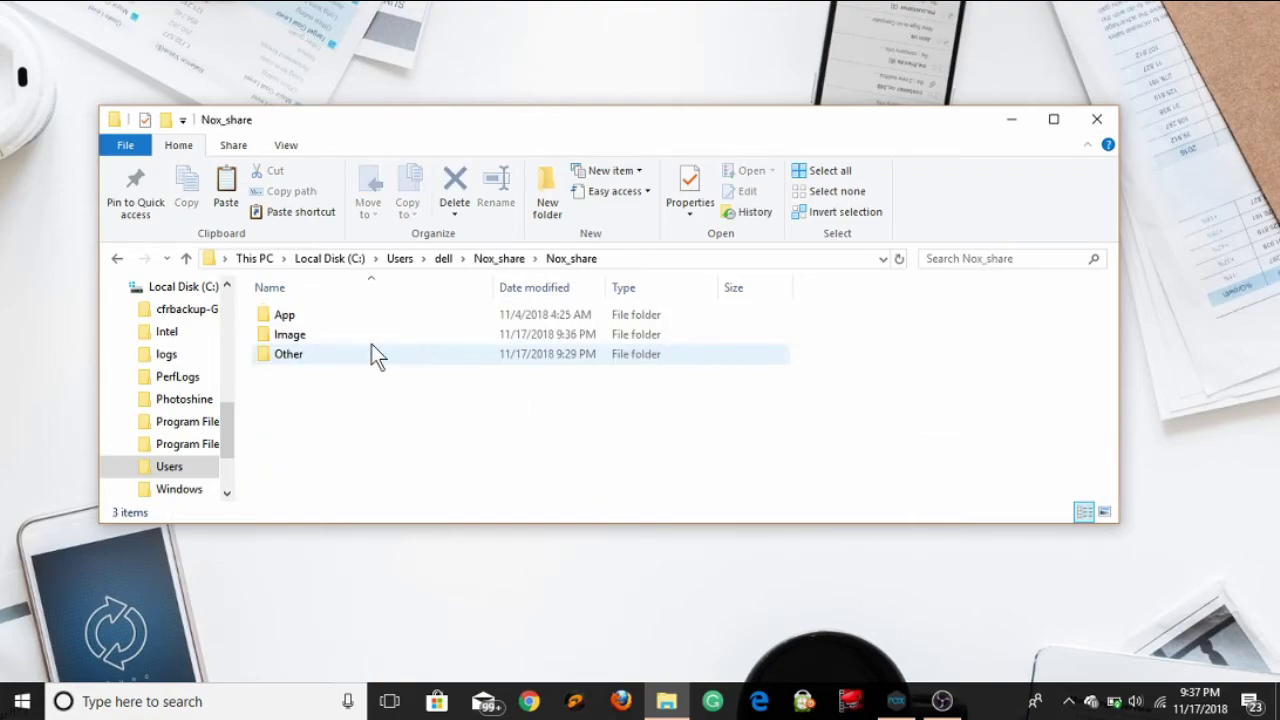
pyautogui.doubleClick(304, 350)
pyautogui.moveTo(547, 418); pyautogui.dragTo(251, 310)
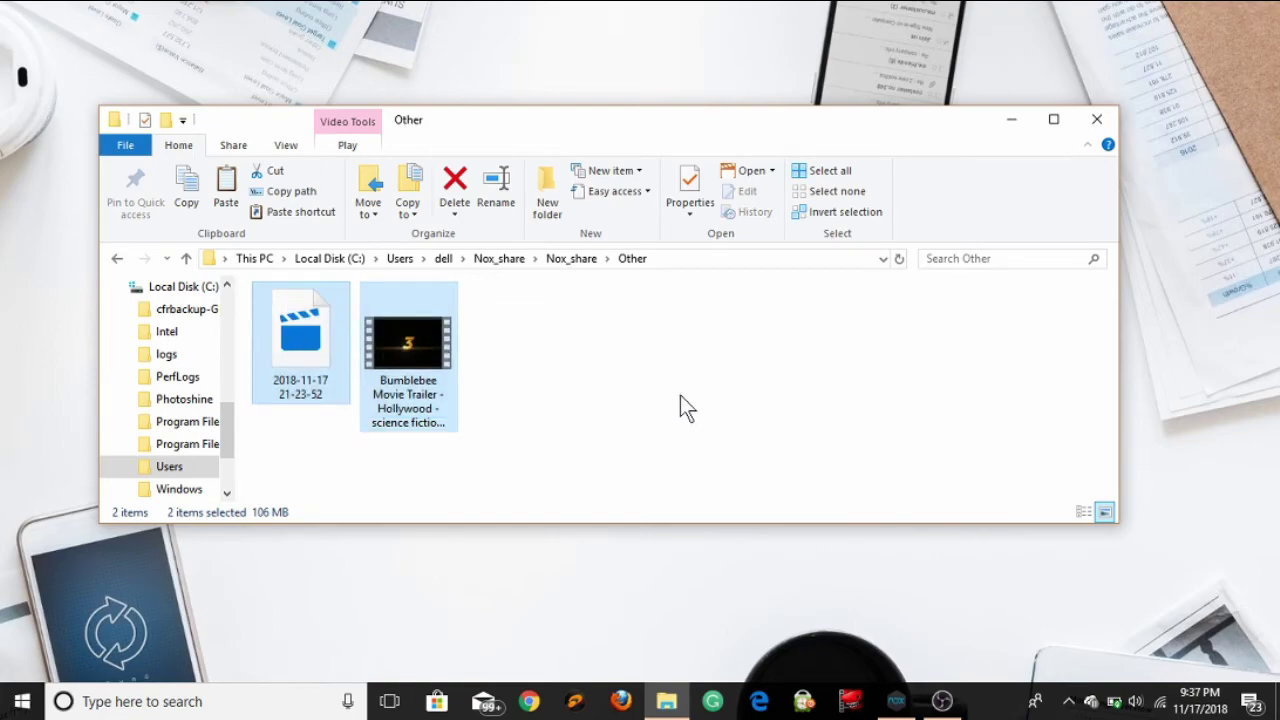
pyautogui.press('Delete')
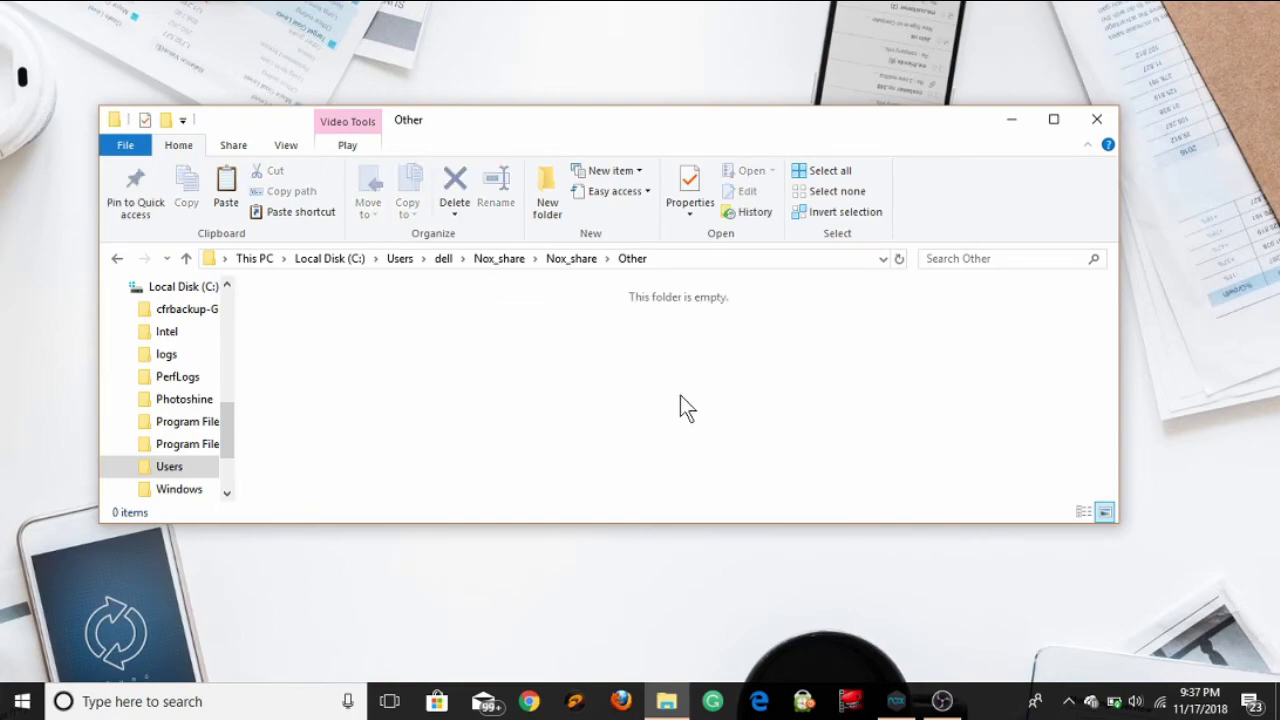
pyautogui.hotkey('ctrl', 'z')
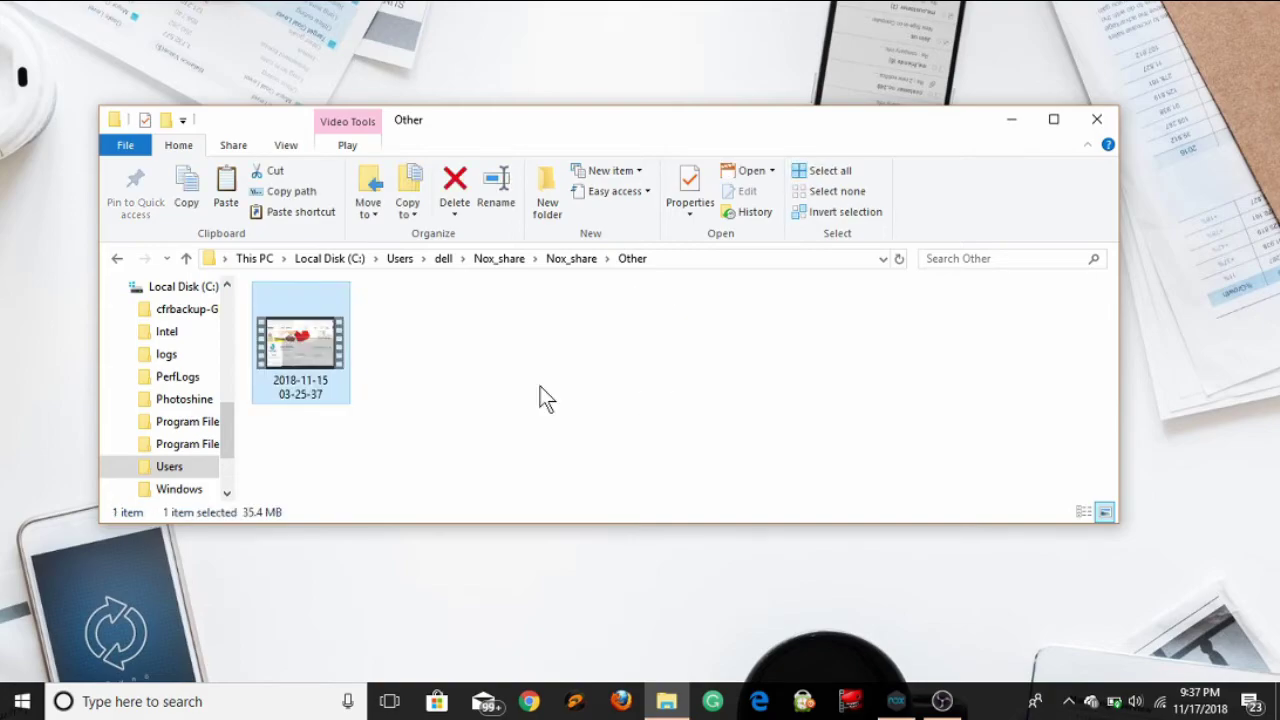
pyautogui.click(540, 386)
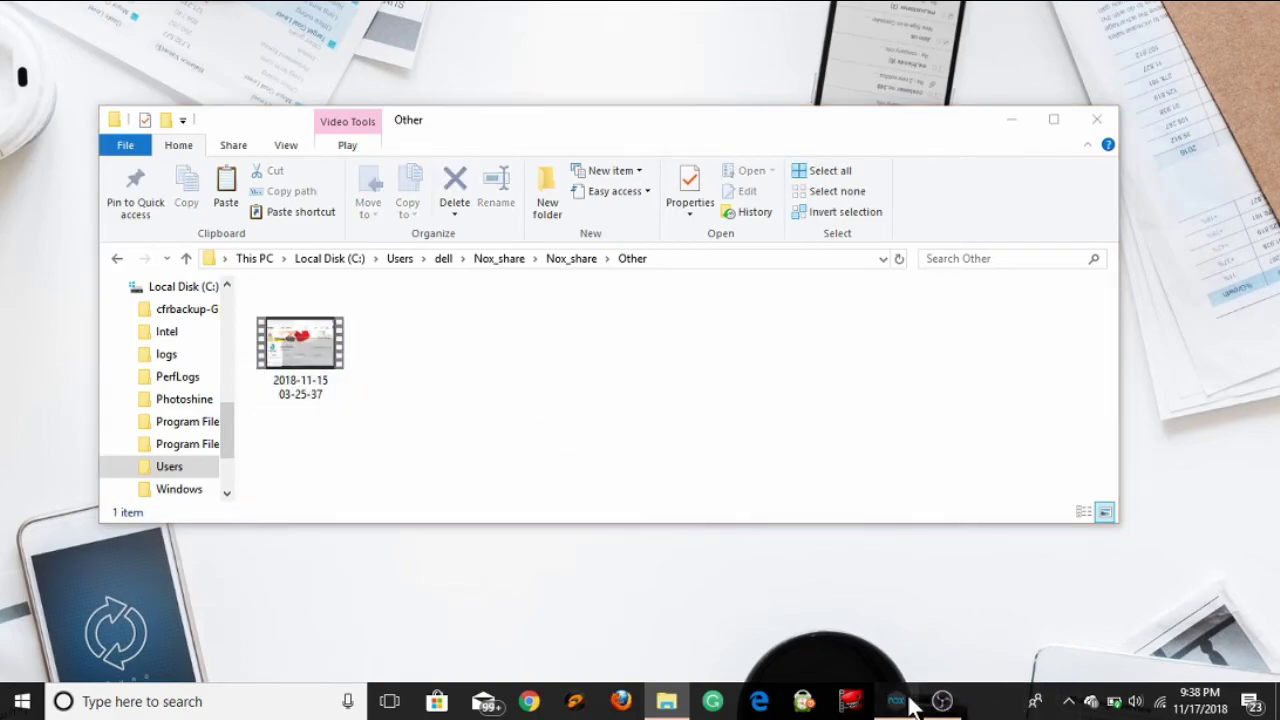
# Switch to NoxPlayer and open /mnt/shared/Other on the device to check for the pasted video
pyautogui.click(900, 701)
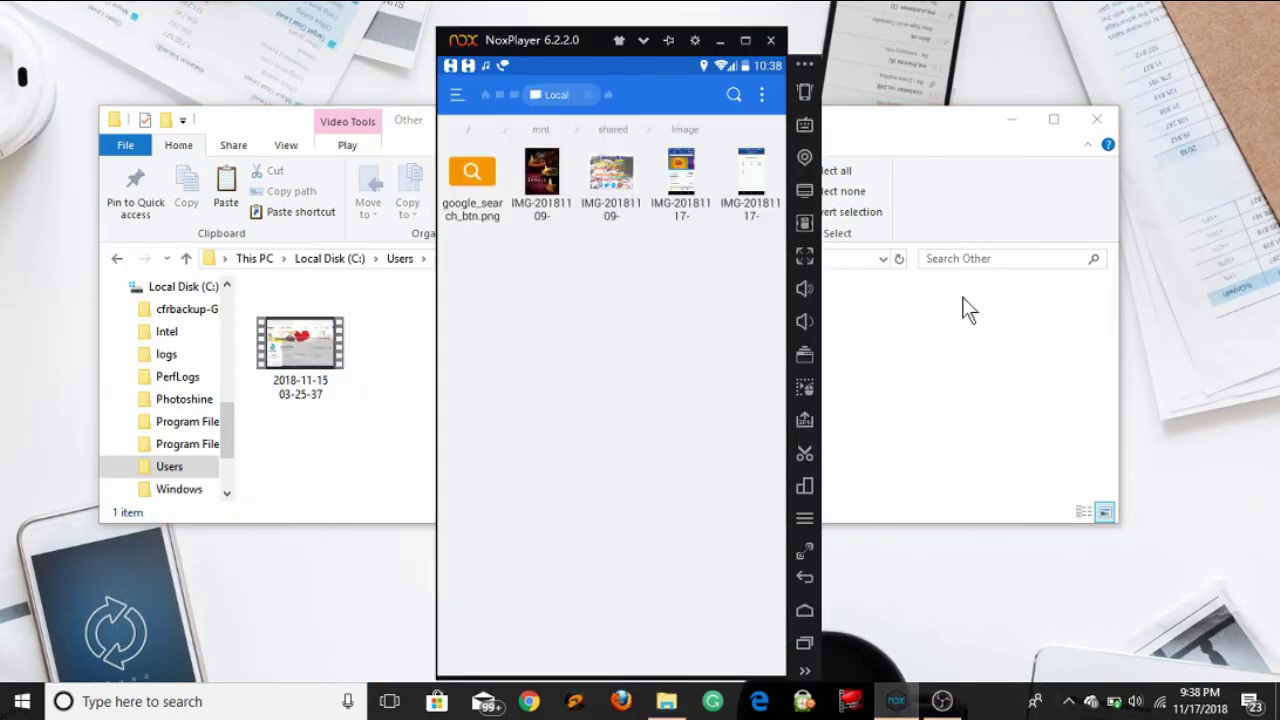
pyautogui.click(458, 95)
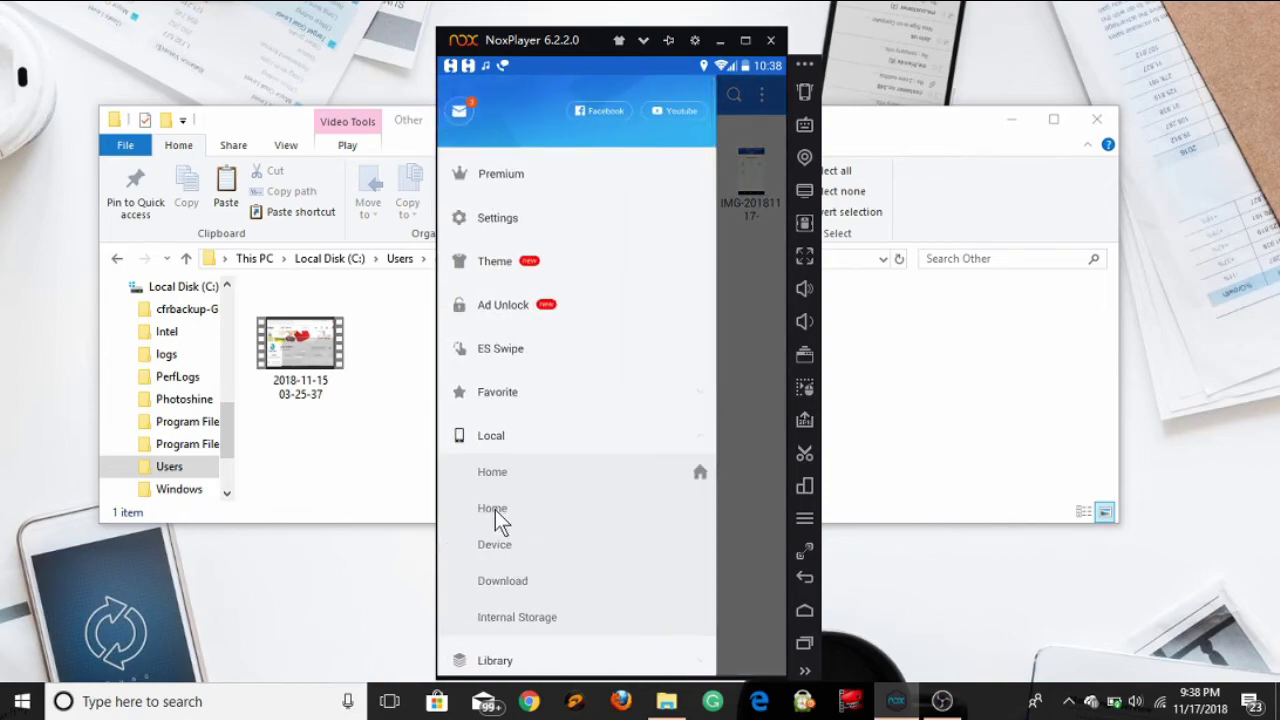
pyautogui.click(497, 548)
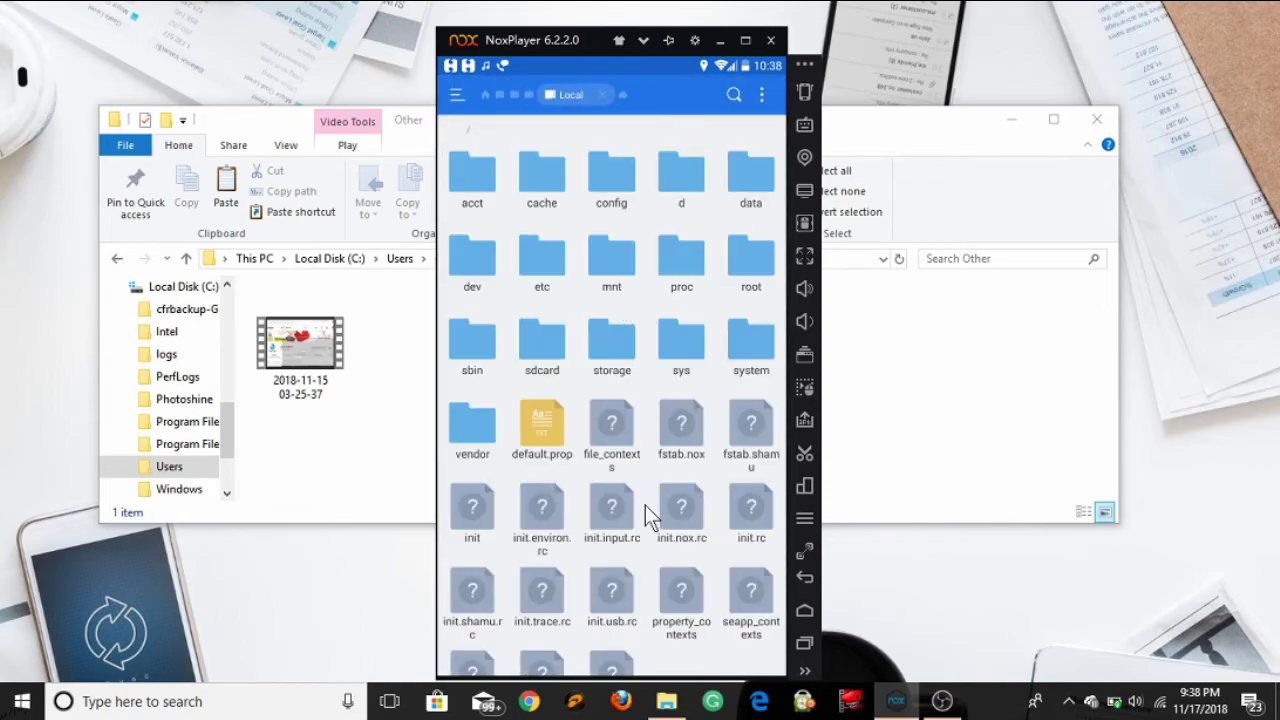
pyautogui.click(622, 260)
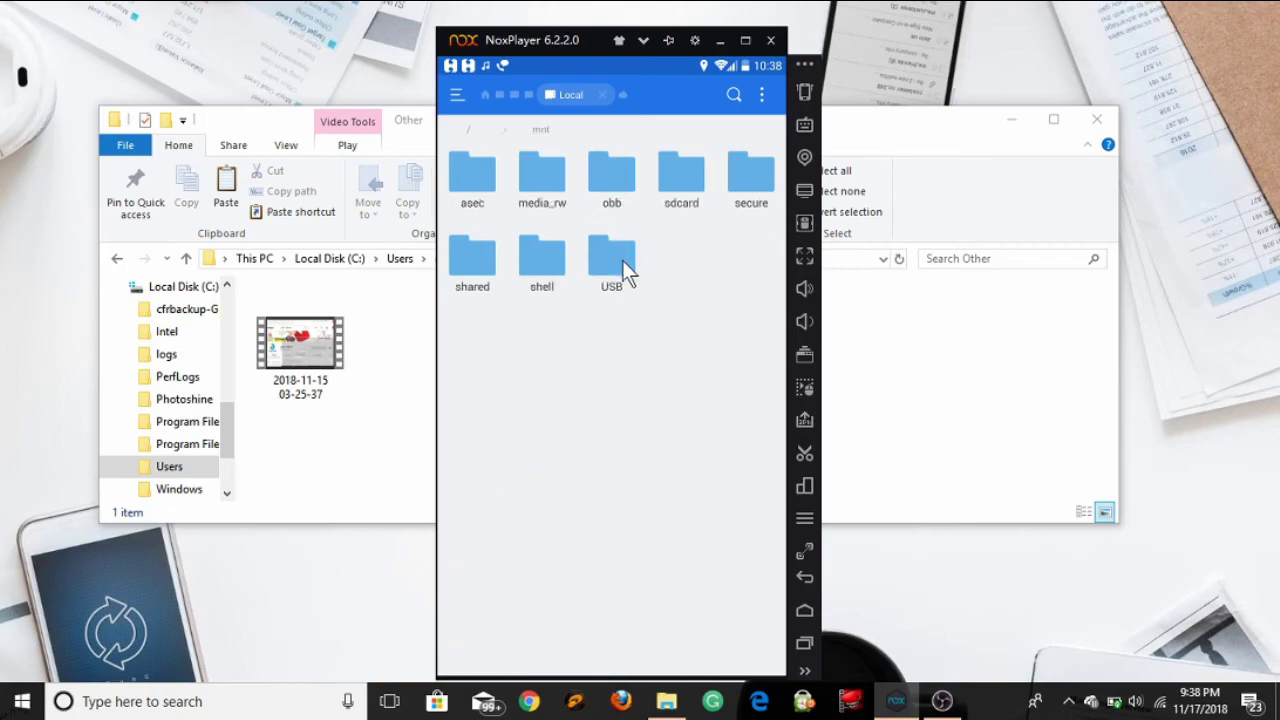
pyautogui.click(484, 256)
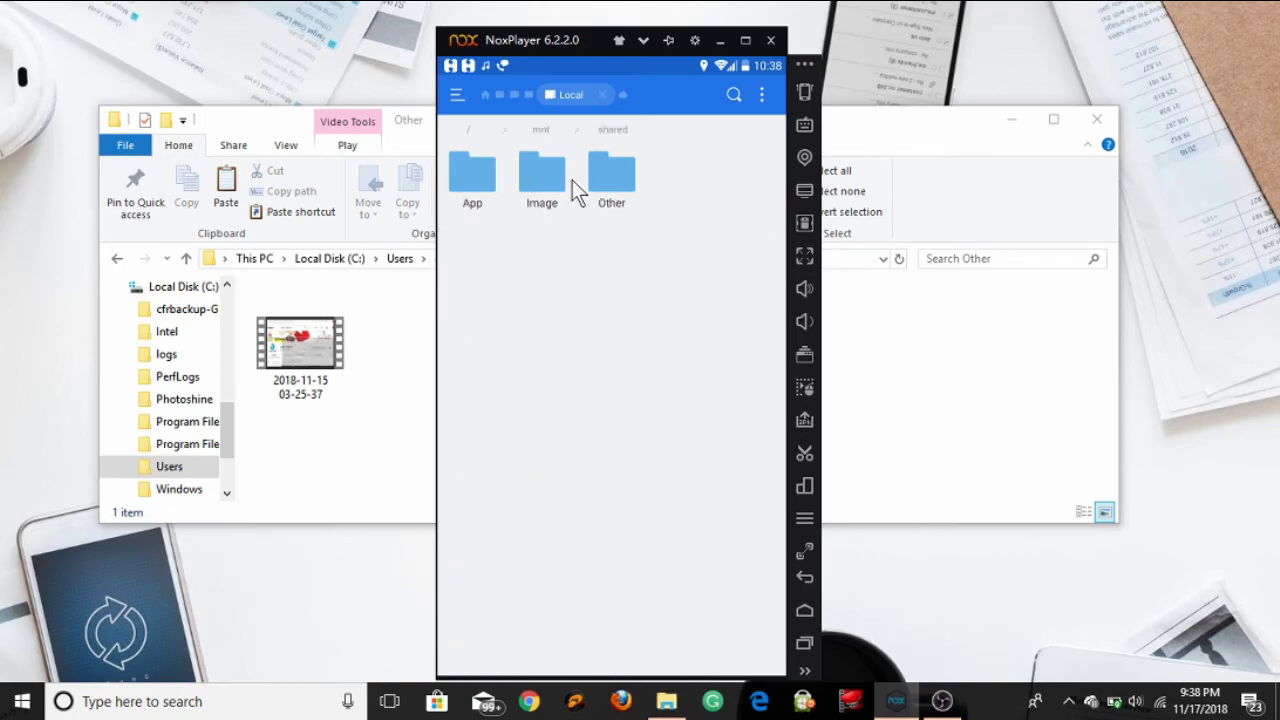
pyautogui.click(605, 180)
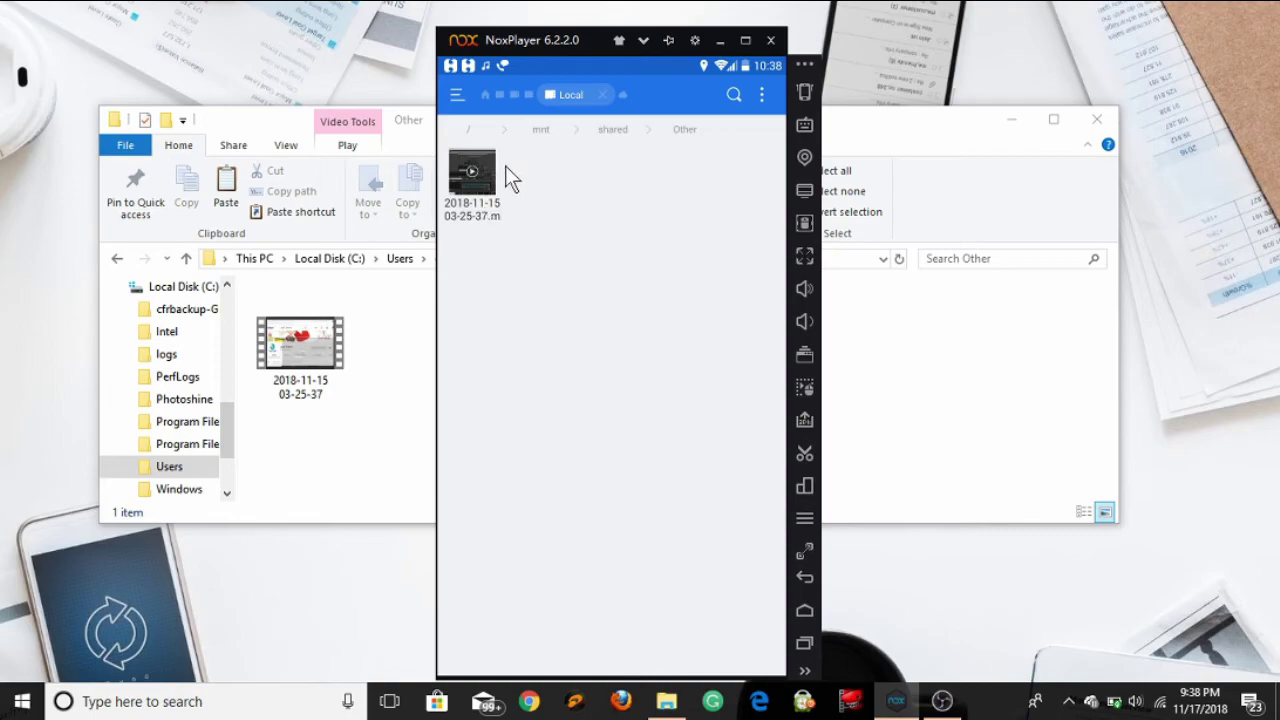
pyautogui.moveTo(526, 42); pyautogui.dragTo(526, 40)
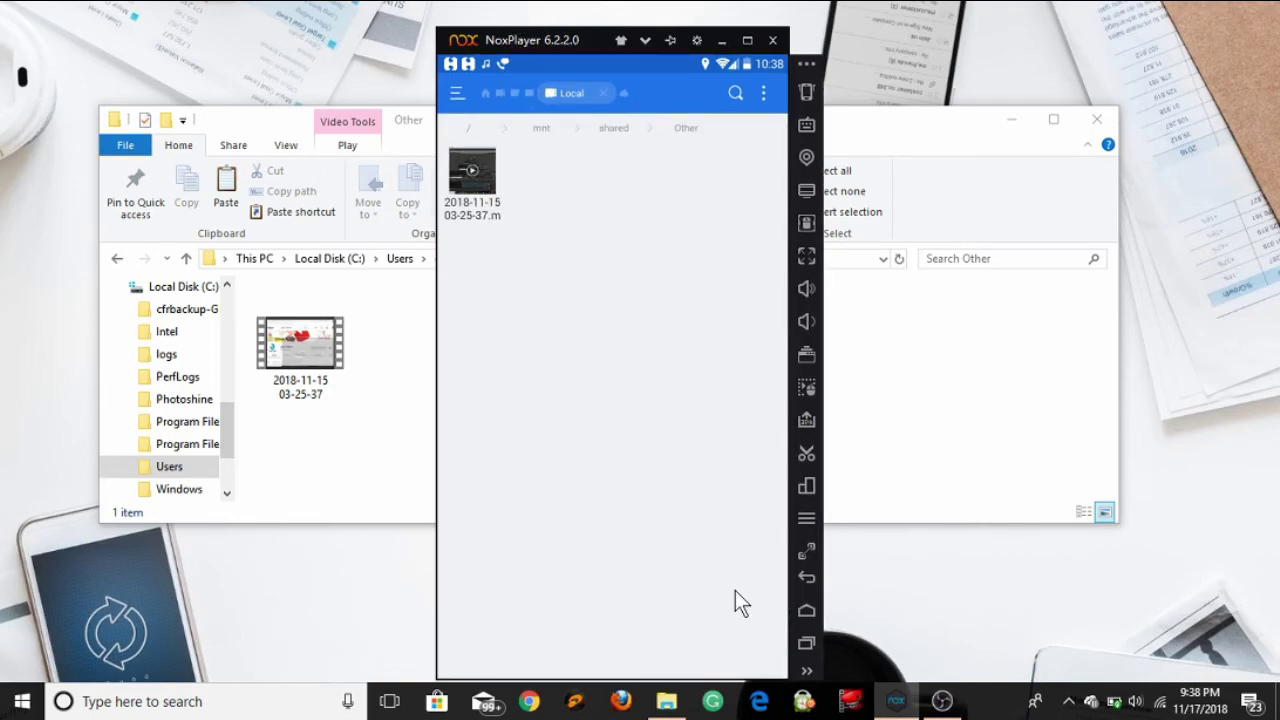
# Go back from the Other folder to the device's root directory
pyautogui.click(806, 580)
pyautogui.click(806, 580)
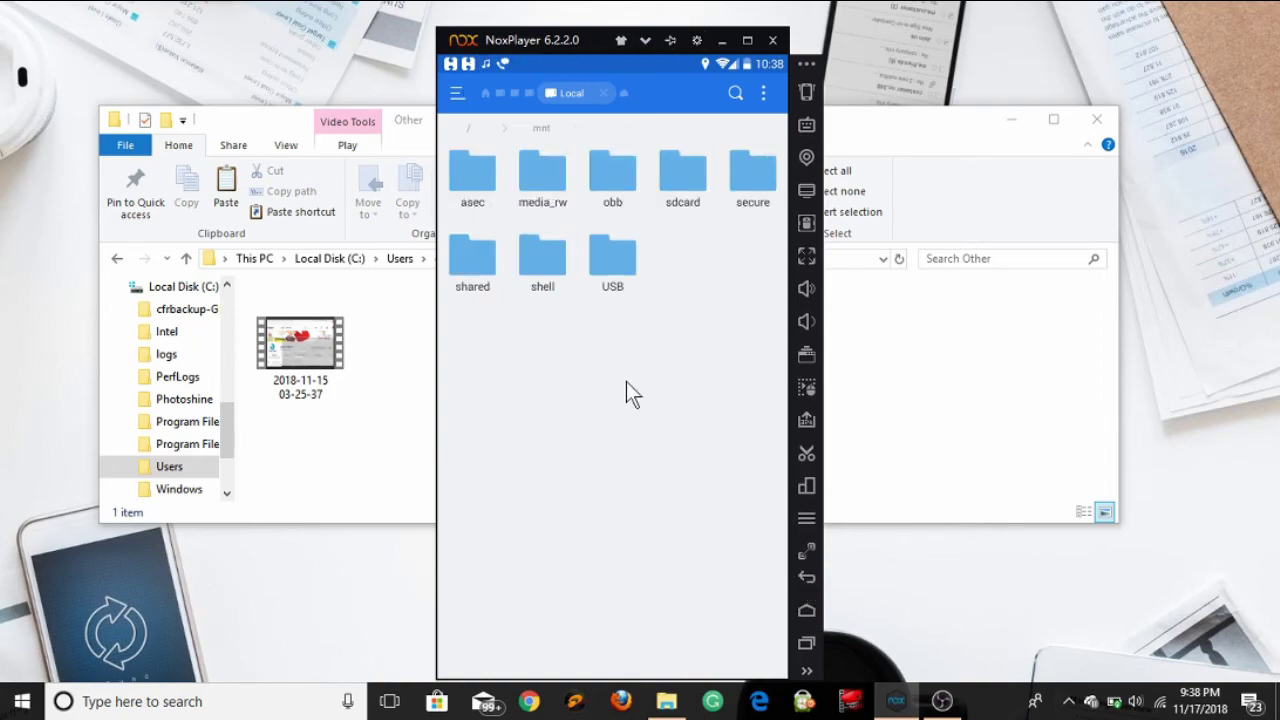
pyautogui.click(808, 581)
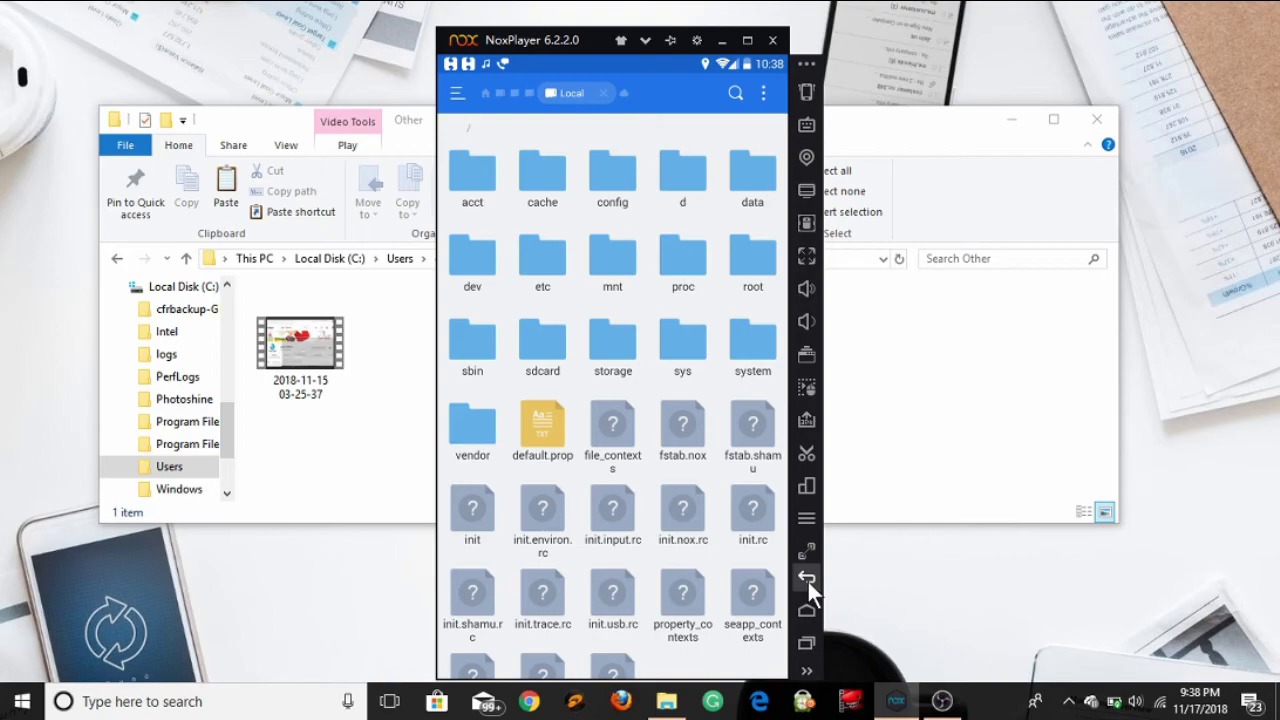